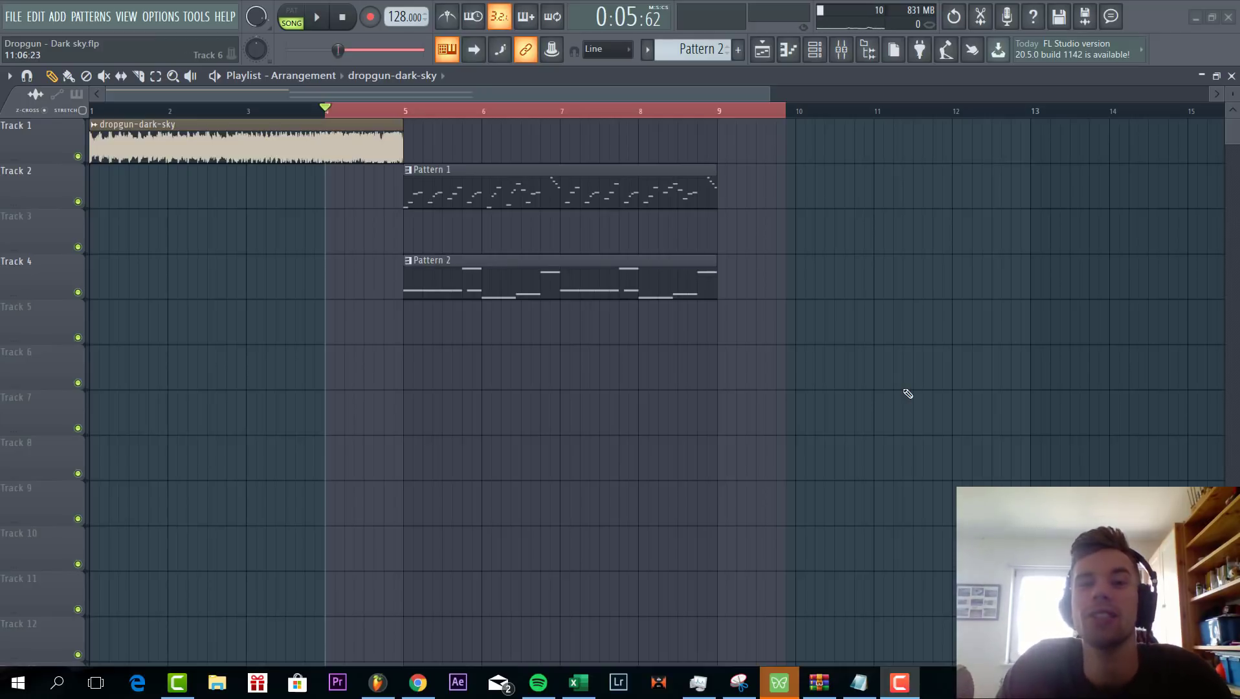
Play the arrangement, stop it, and switch playback to pattern mode to audition the selected pattern
key("space")
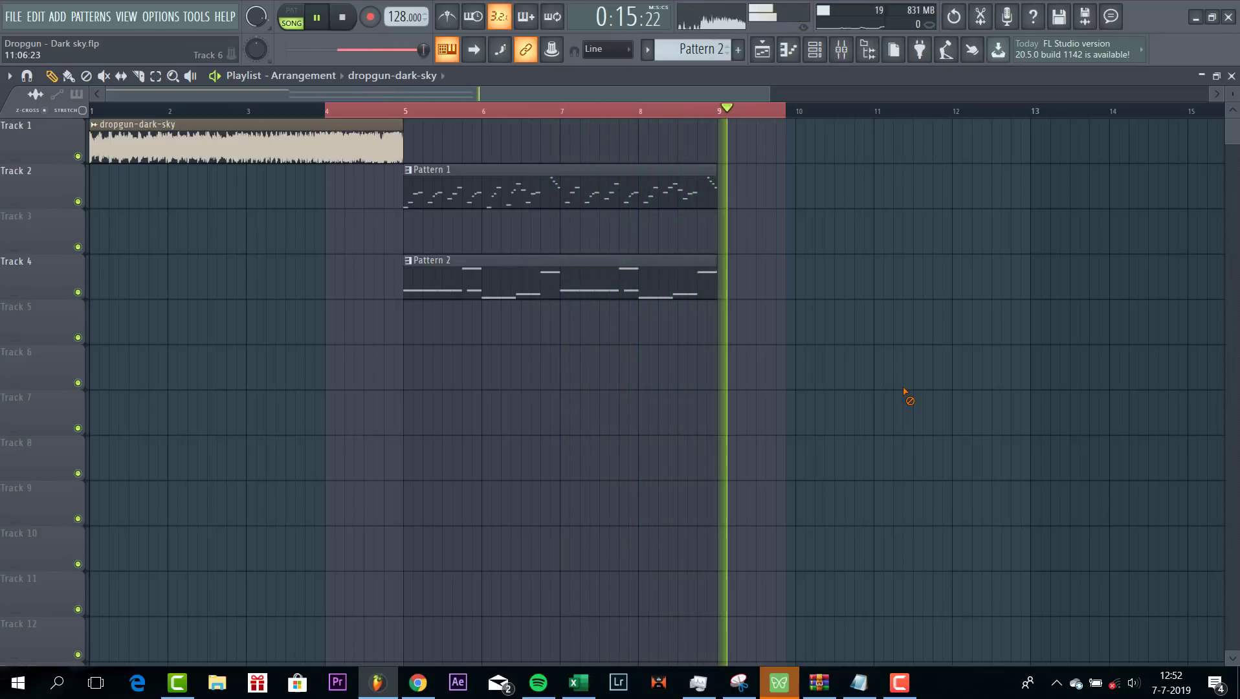
key("space")
left_click(293, 18)
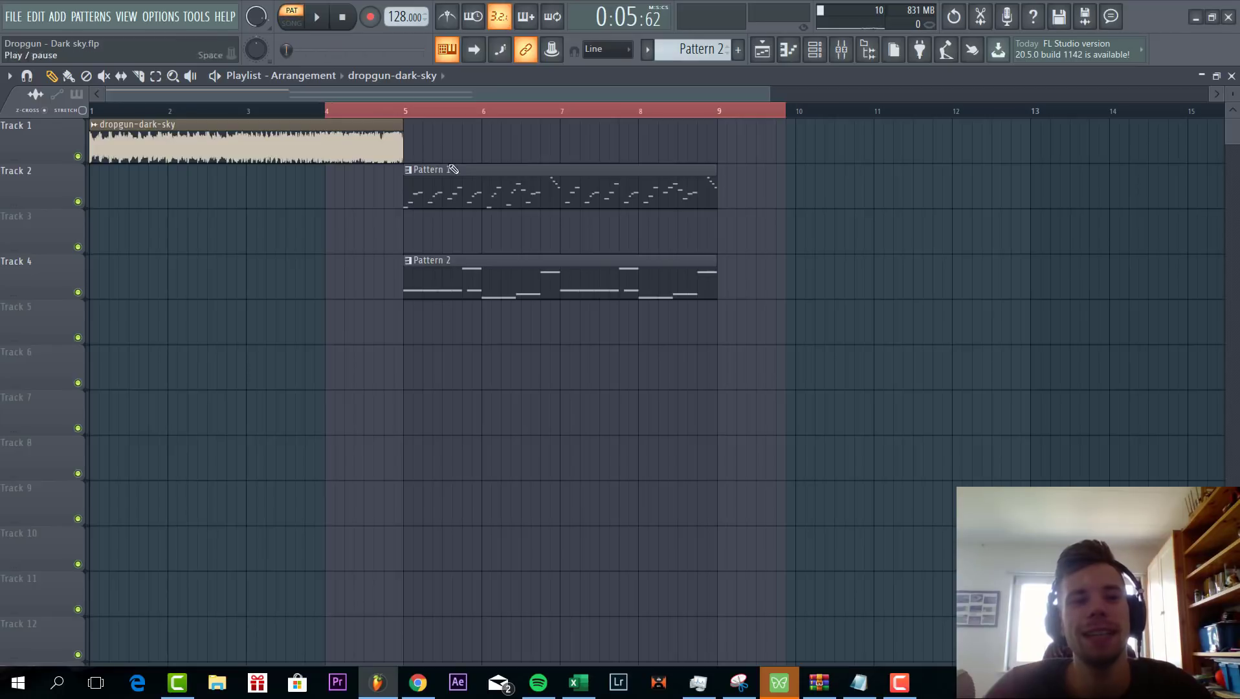
left_click(447, 171)
key("space")
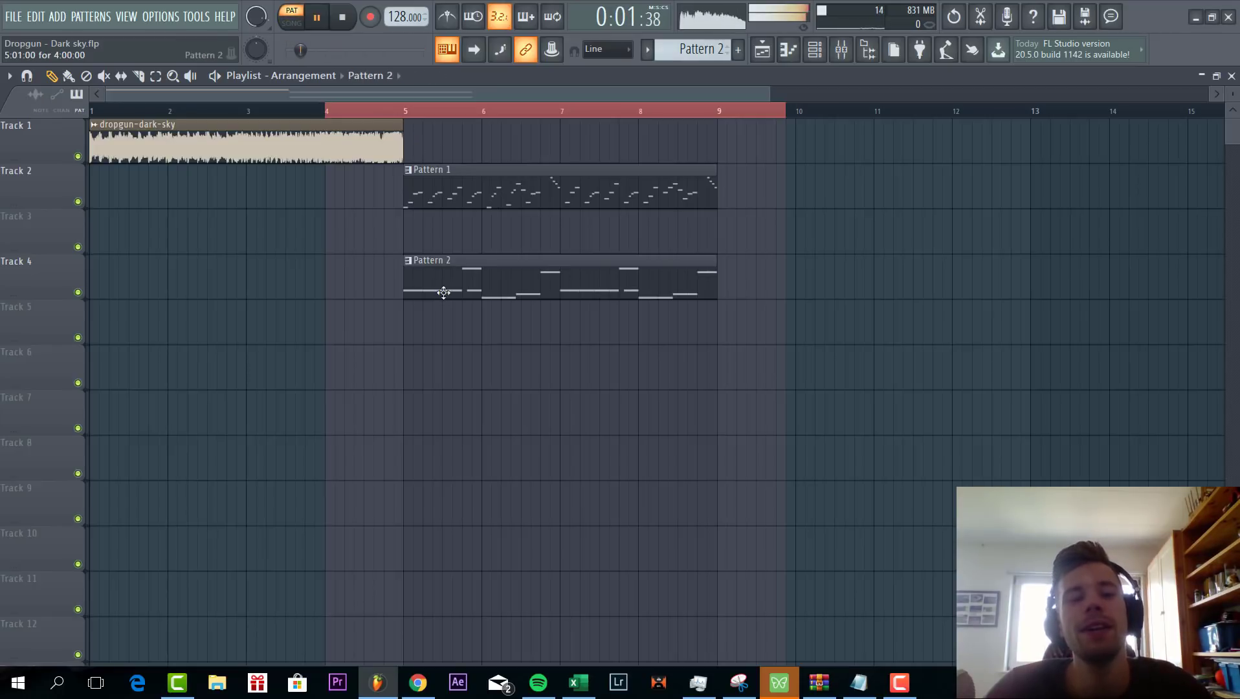
Open the Serum synth used by Pattern 1, place its window clear of the channel rack, and play the pattern
double_click(478, 194)
key("space")
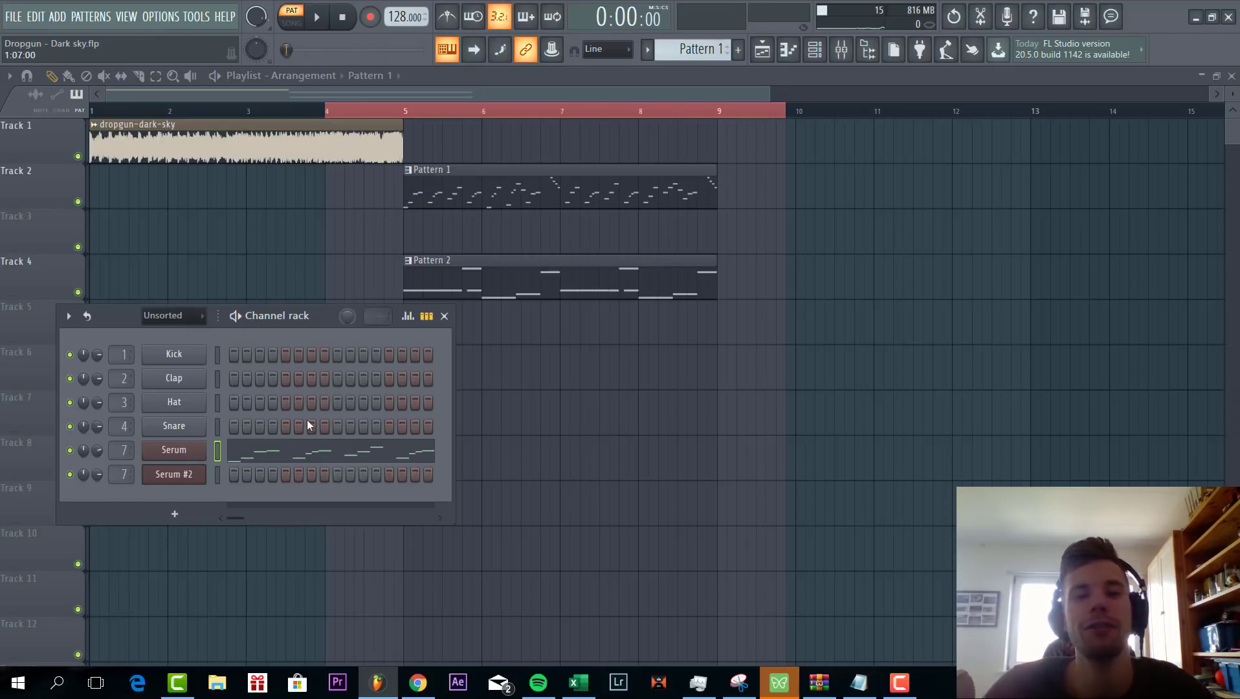
left_click(188, 455)
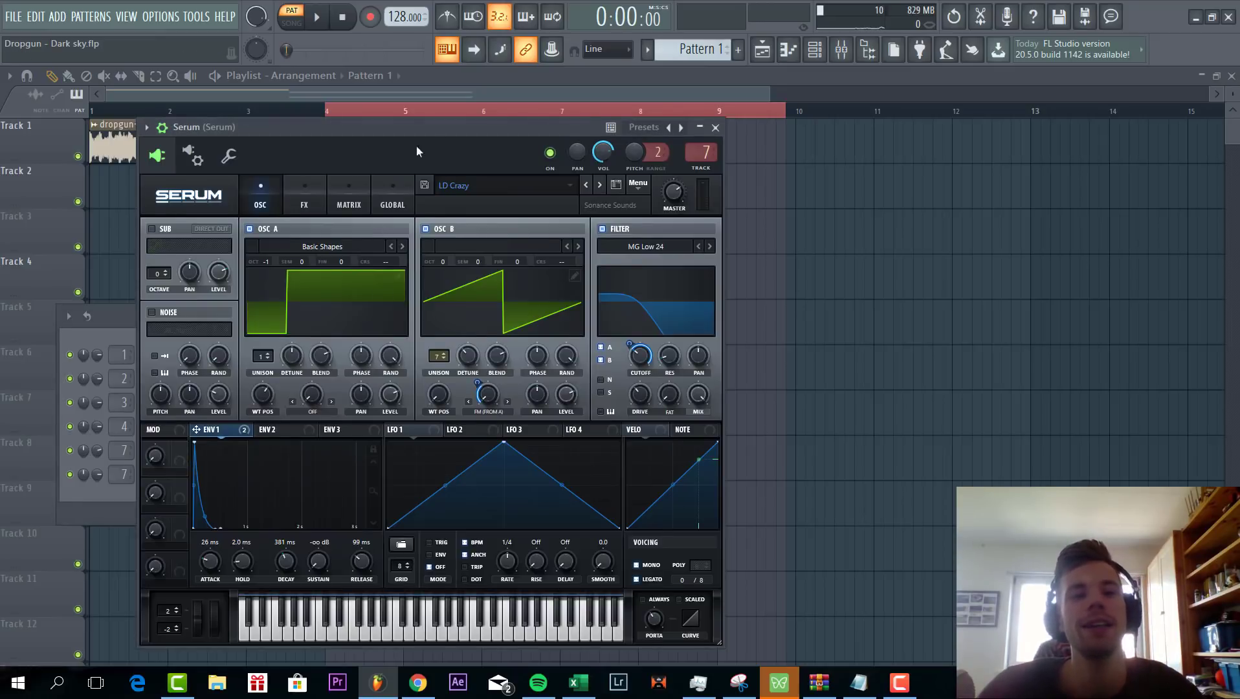
left_click_drag(447, 127, 626, 91)
key("space")
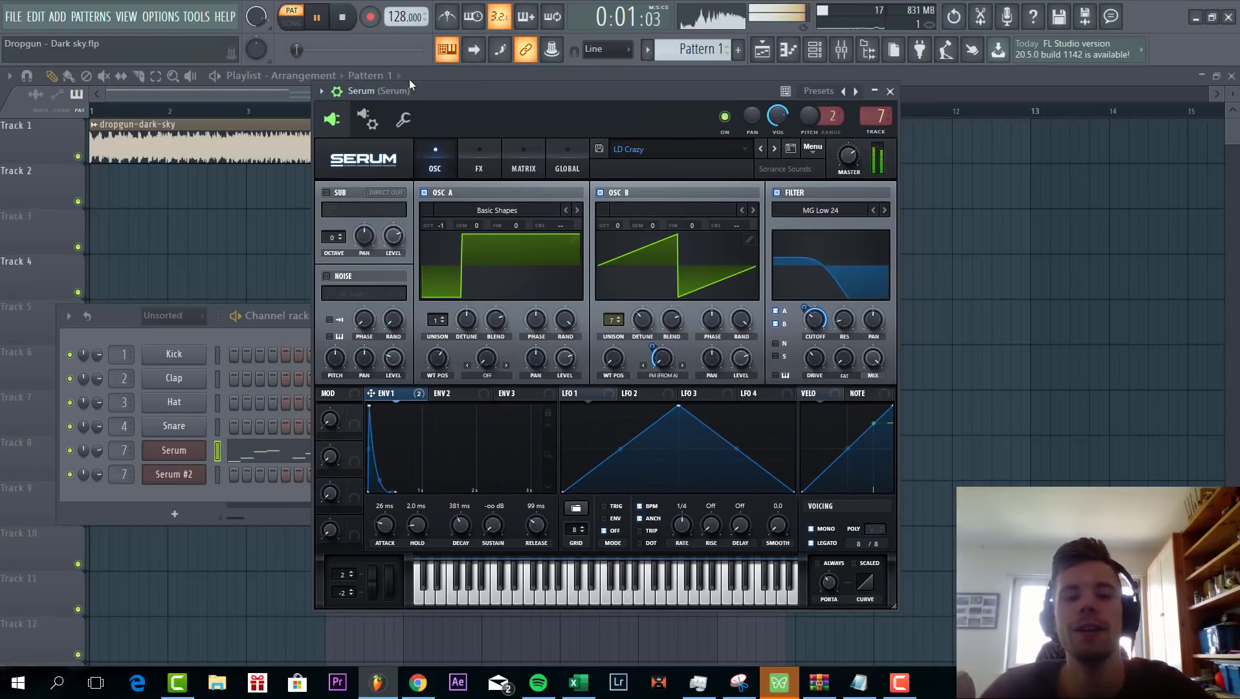
Initialise the Serum preset and set oscillator A to the Basic Shapes wavetable at position 5, one octave down
left_click(815, 146)
left_click(846, 220)
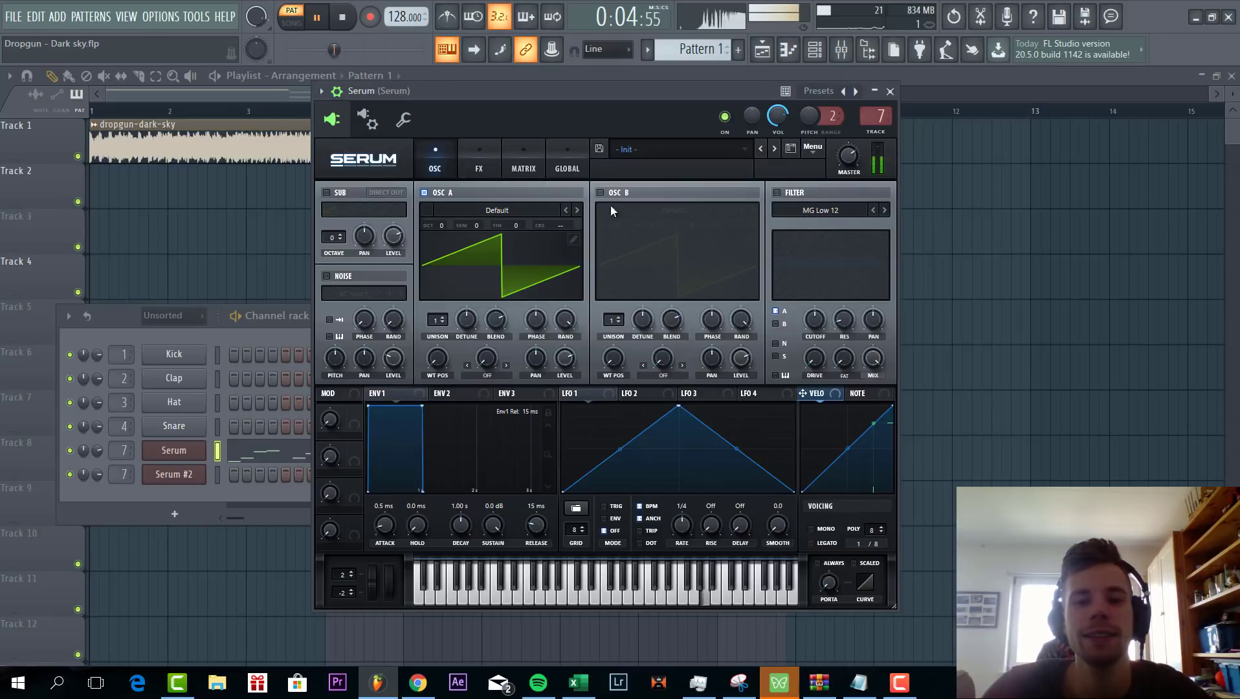
left_click(573, 204)
mouse_move(545, 228)
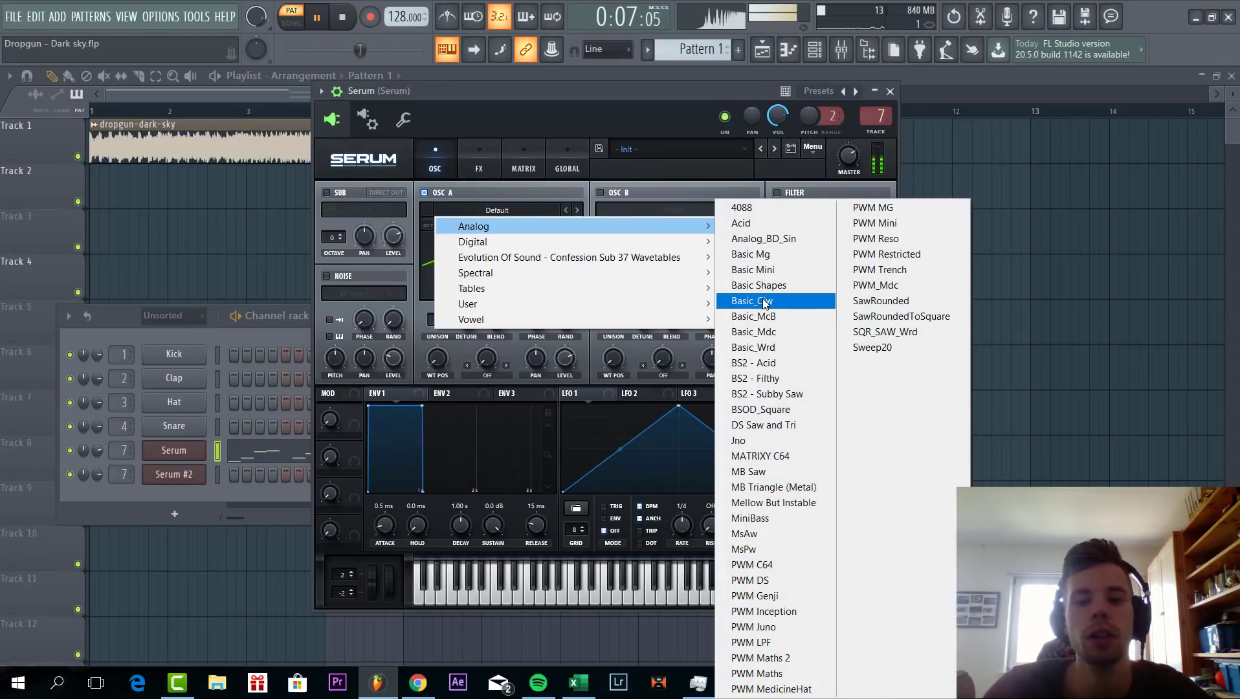
left_click(758, 286)
left_click_drag(434, 362, 466, 302)
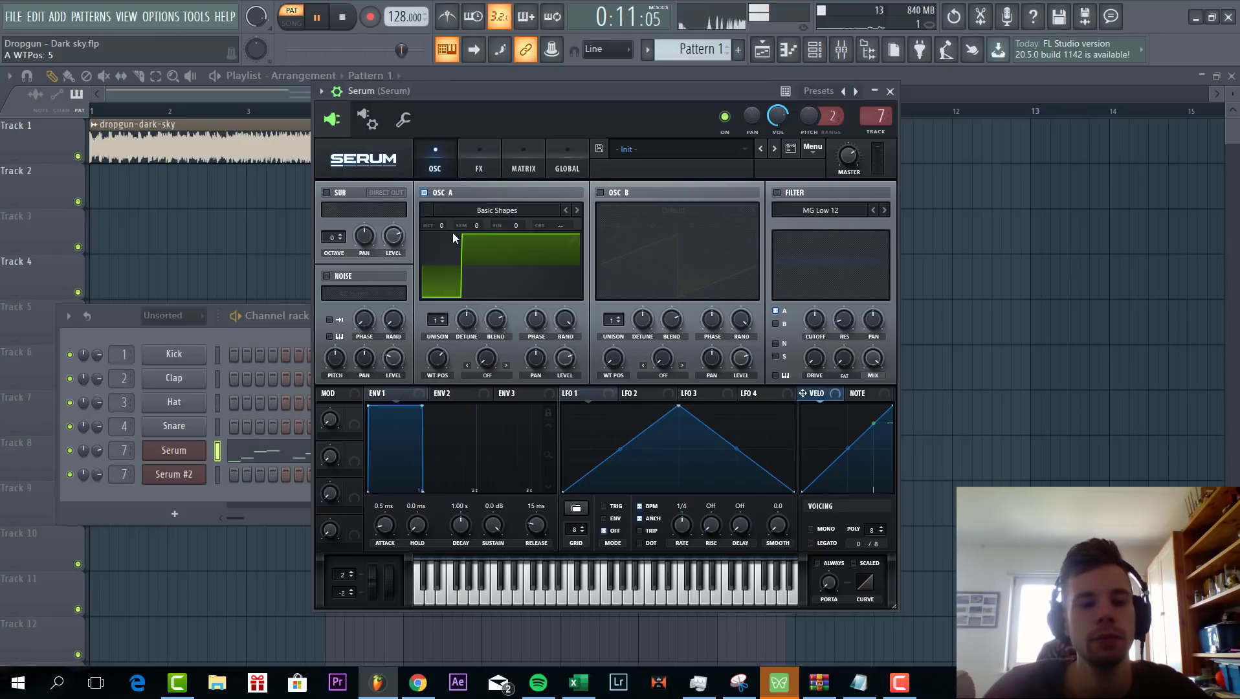
left_click_drag(444, 224, 442, 253)
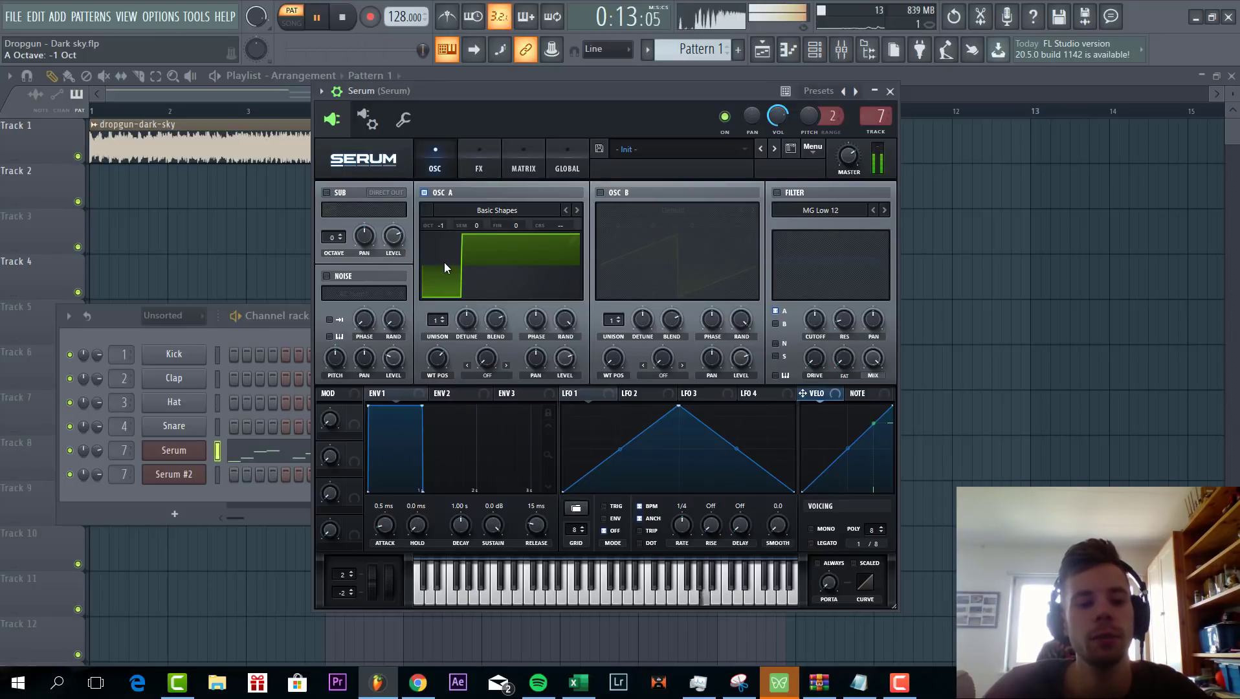
Enable oscillator B with 7 unison voices, detune 0.15, and FM (from A) warp modulated by Env 1 at amount 36
left_click(600, 192)
mouse_move(616, 322)
left_mouse_down()
mouse_move(633, 276)
mouse_move(631, 323)
left_mouse_up()
left_click(651, 376)
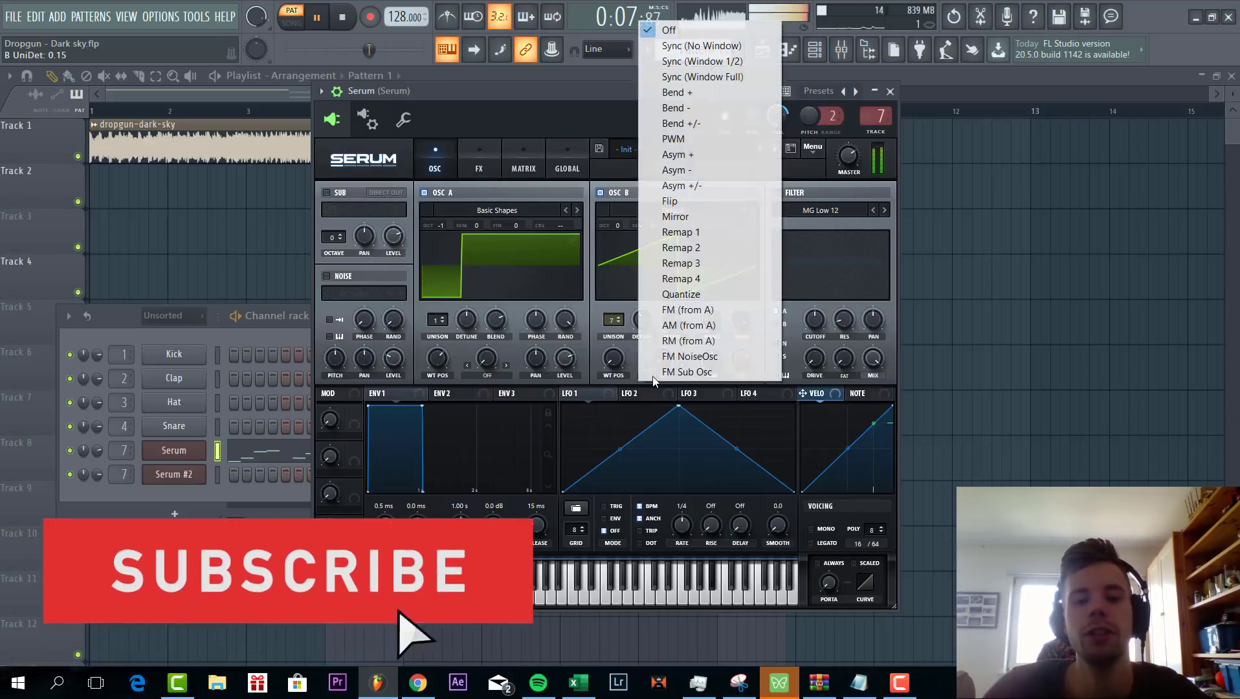
left_click(676, 310)
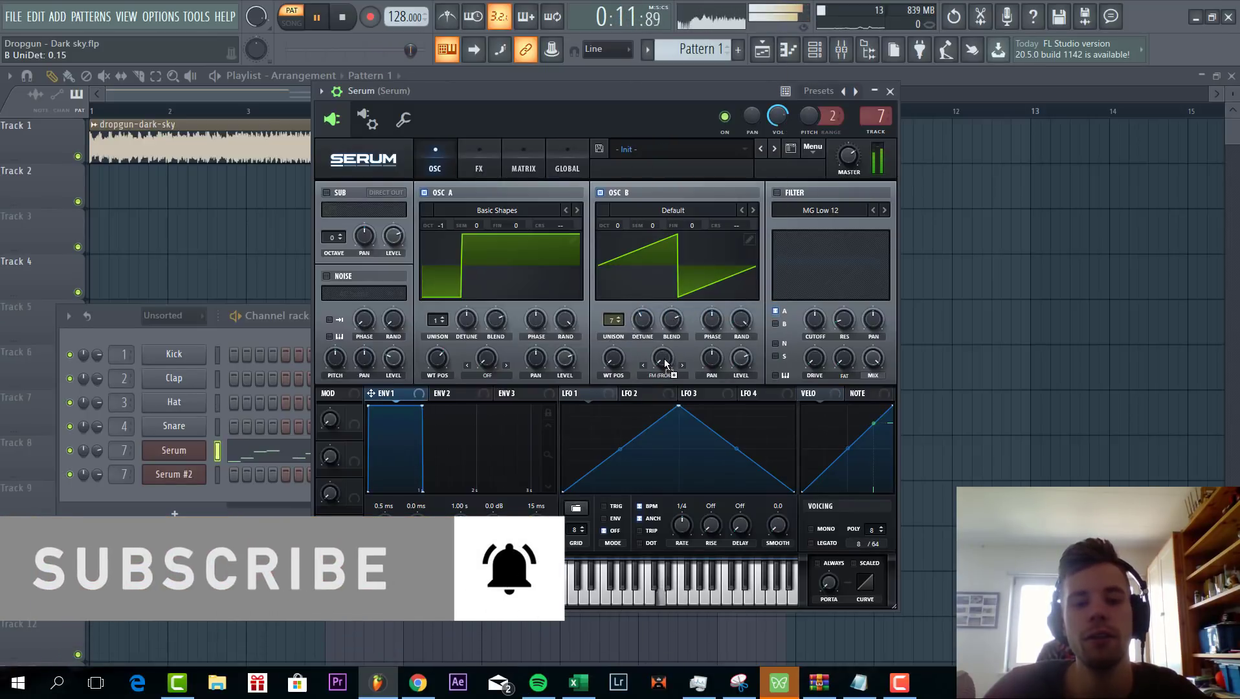
left_click_drag(665, 364, 663, 359)
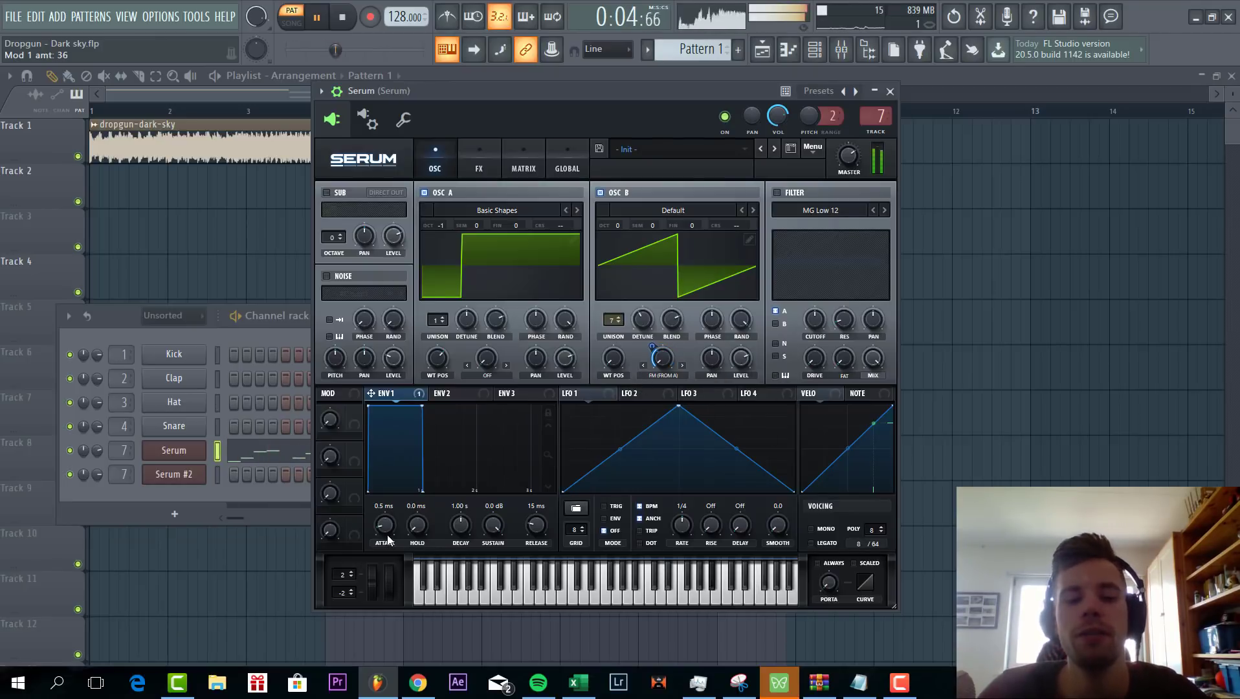
Shape Env 1 with attack 34 ms, hold 2.0 ms, decay 381 ms, sustain at minus infinity dB and release 71 ms
left_click_drag(389, 539, 397, 521)
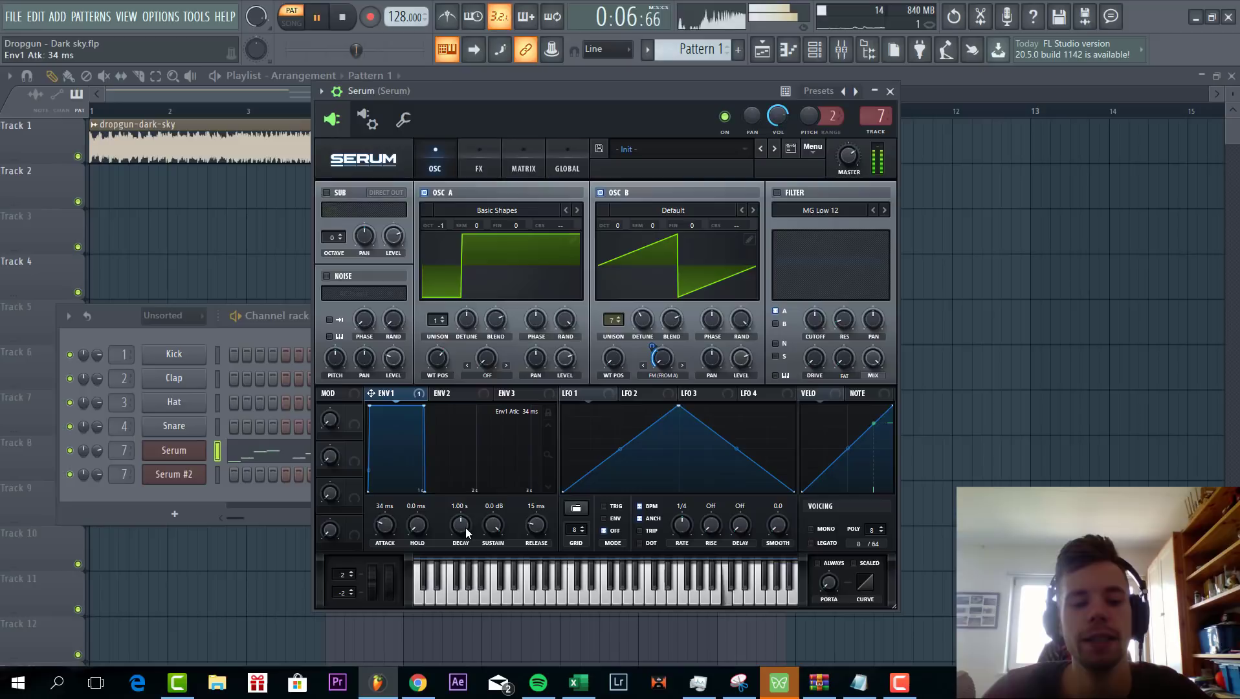
left_click_drag(485, 530, 452, 527)
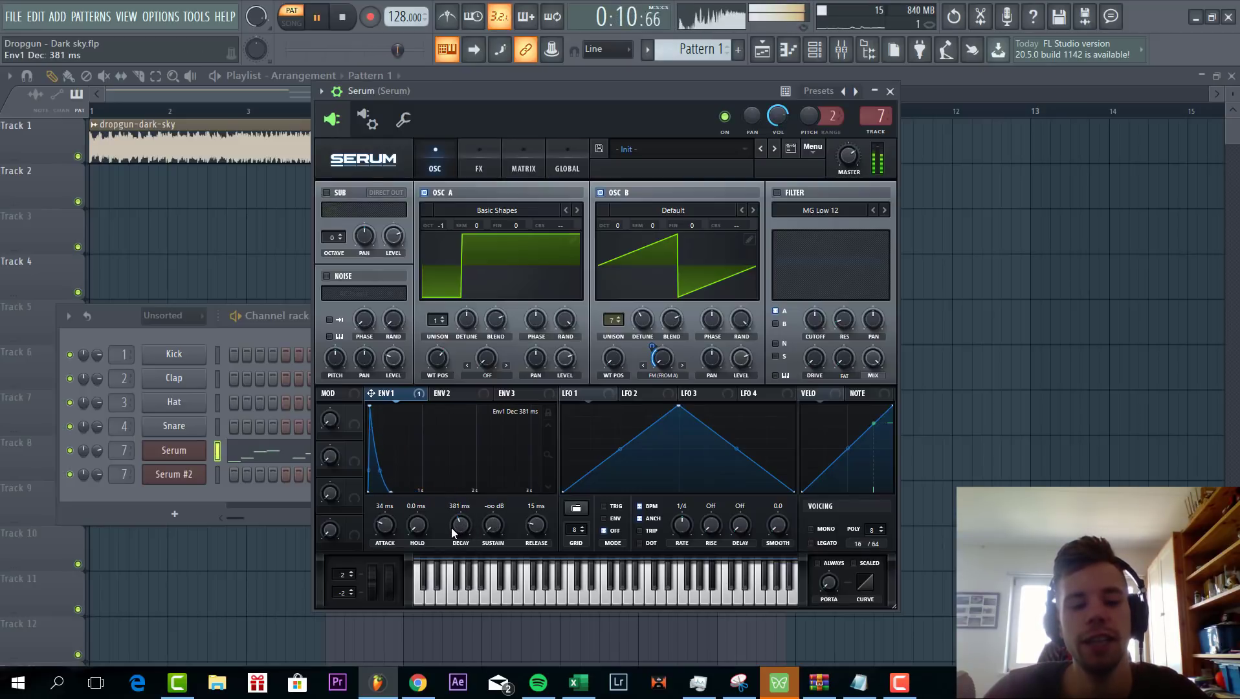
left_click_drag(536, 526, 536, 518)
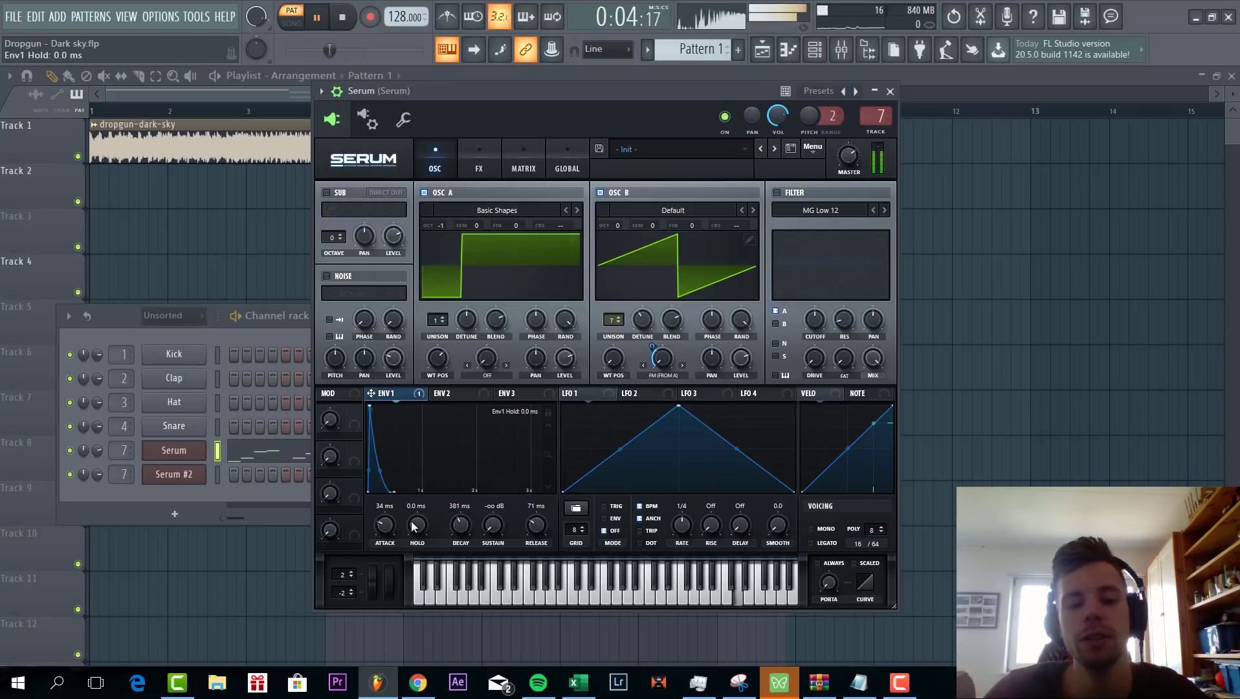
left_click_drag(409, 521, 421, 509)
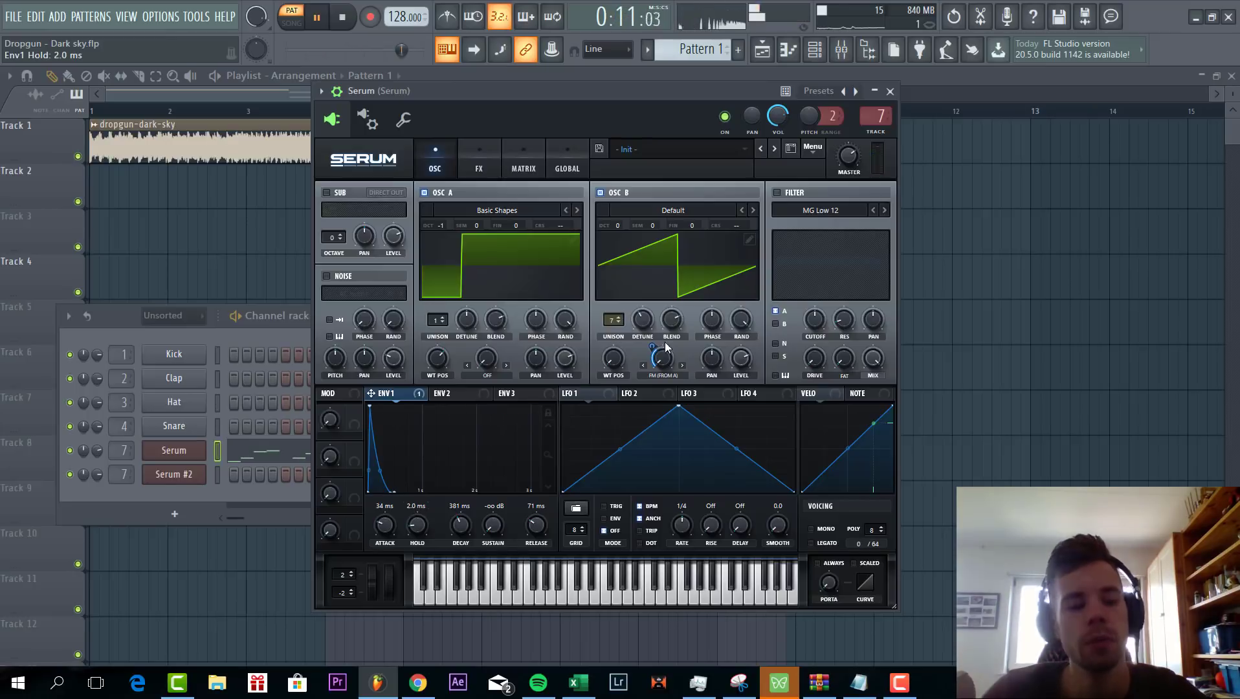
Enable the filter as MG Low 24, route oscillator B into it, and lower the cutoff to 80 Hz
left_click(777, 192)
left_click(883, 210)
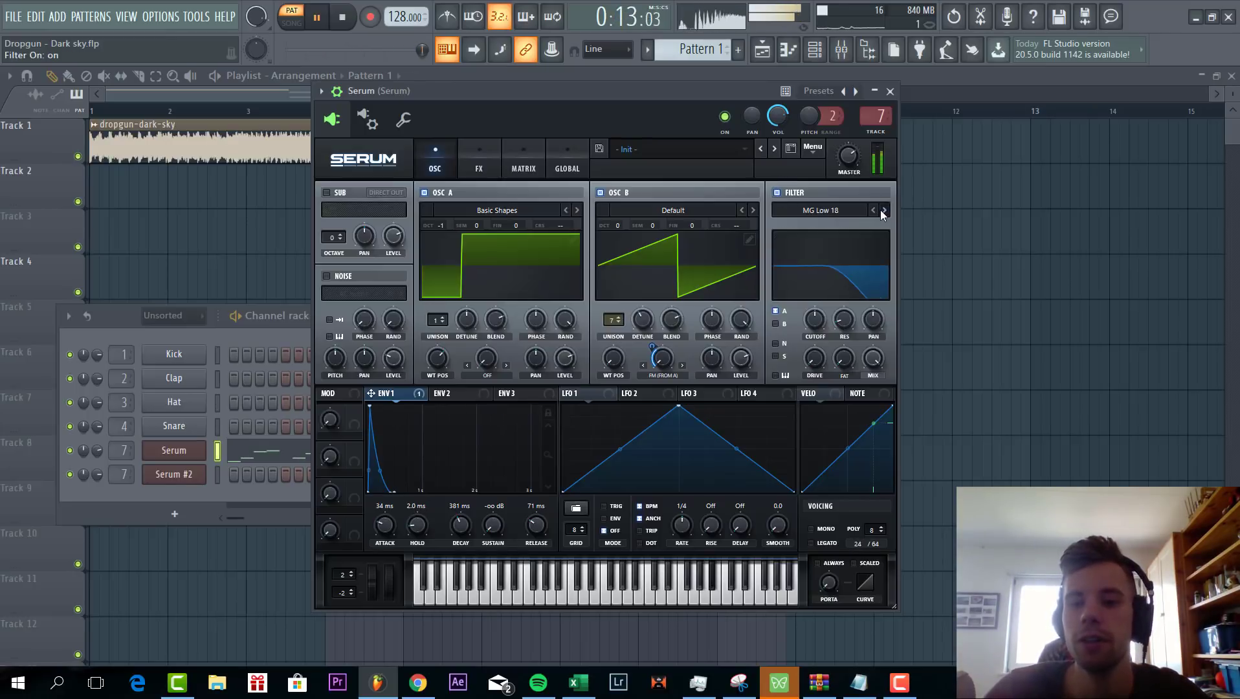
left_click(883, 210)
left_click(776, 324)
left_click_drag(814, 319, 791, 343)
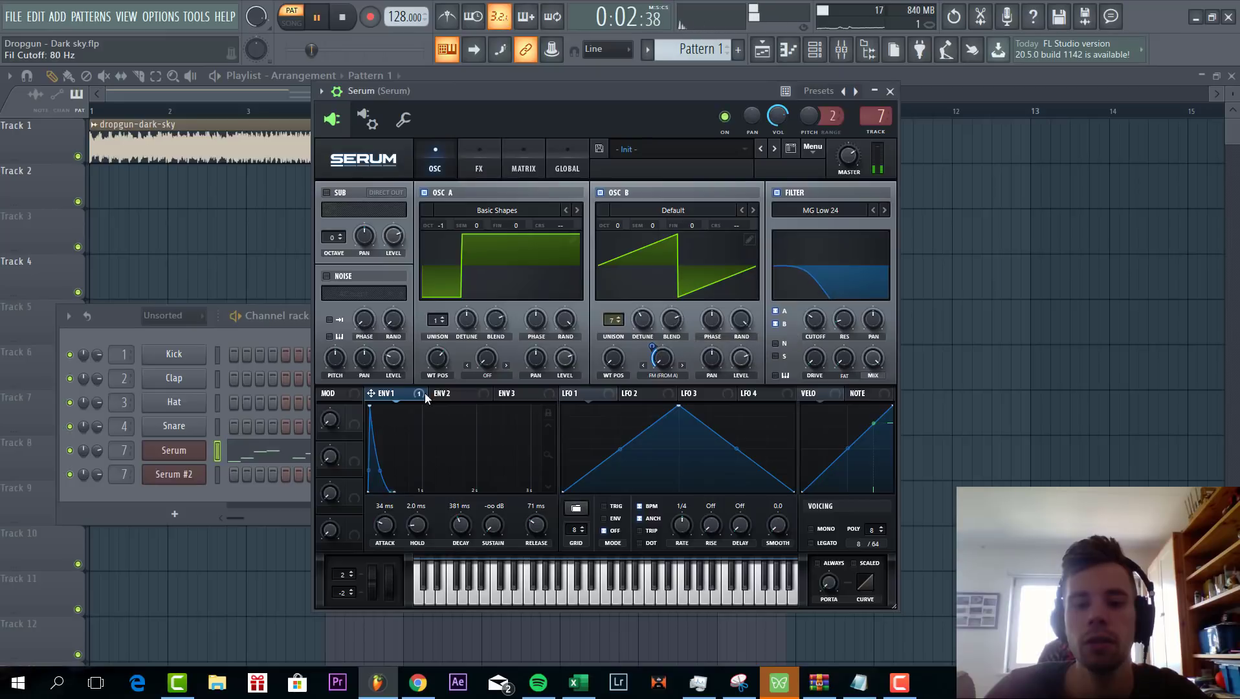
Modulate the filter cutoff with Env 1 so the filter opens further, and set the filter drive to 32%
right_click(813, 324)
left_click(816, 327)
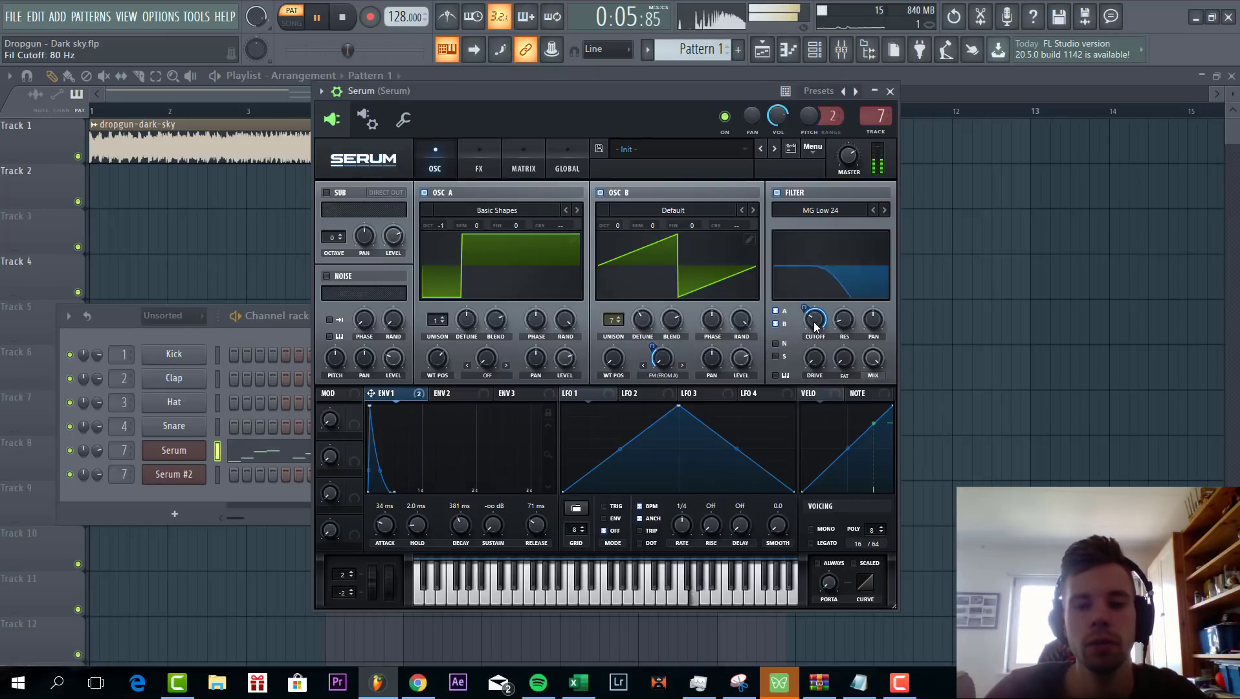
left_click_drag(814, 323, 814, 317)
left_click_drag(815, 362, 817, 334)
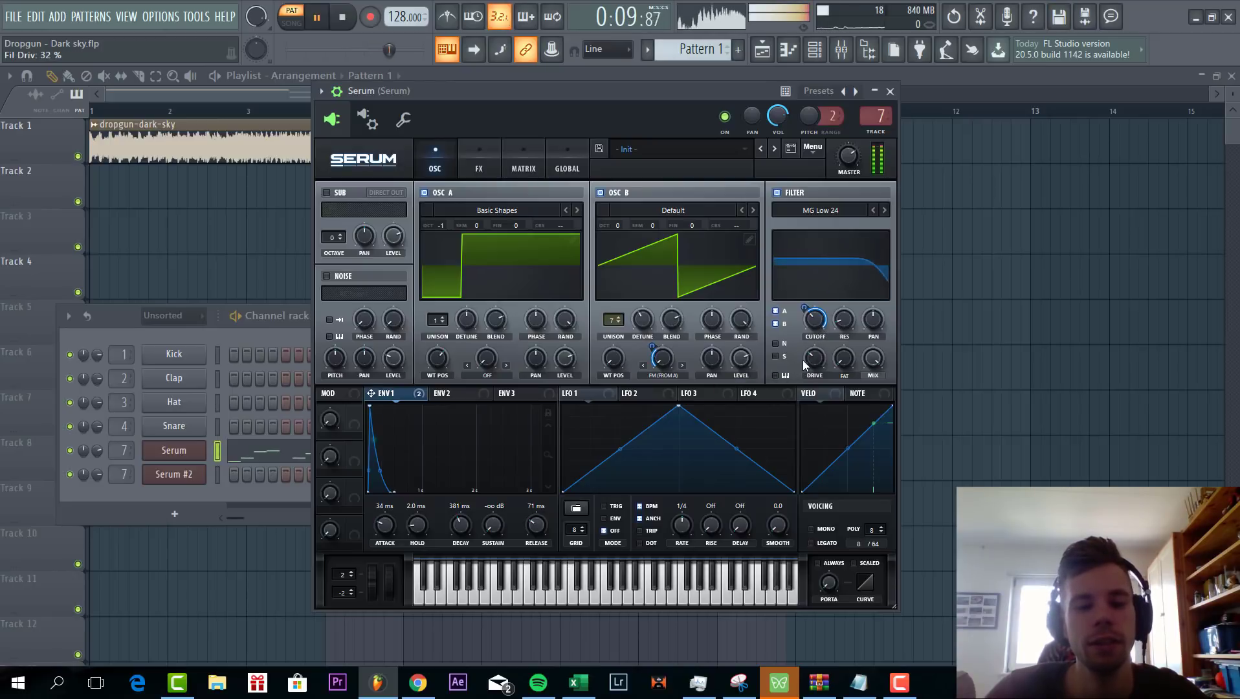
Switch the voicing to mono with legato and adjust the portamento
left_click(819, 529)
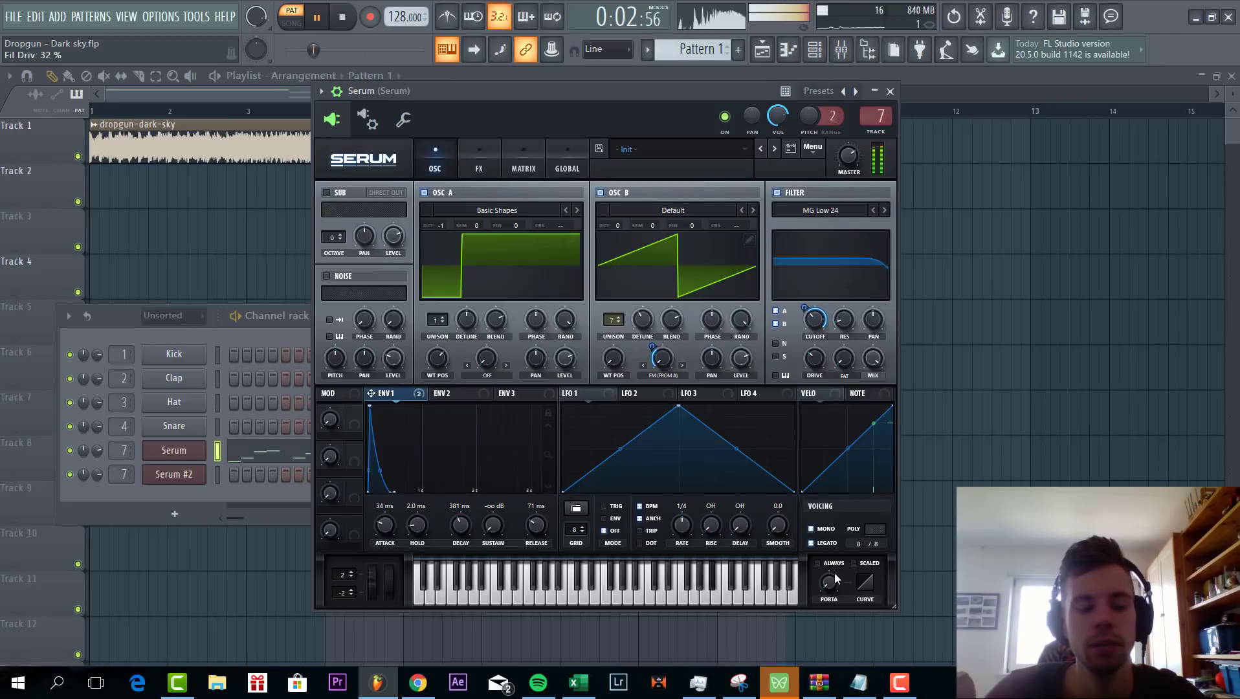
left_click_drag(834, 573, 833, 524)
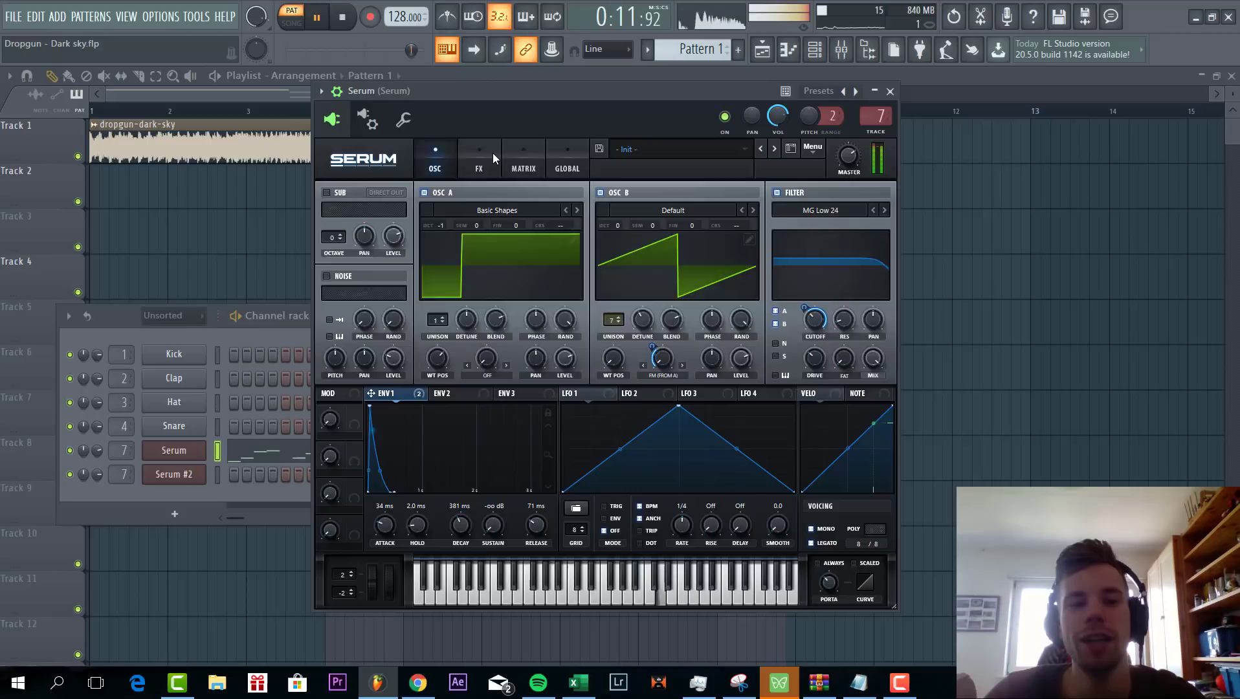
Enable the Hyper/Dimension effect, lower the Hyper mix and Dimension size, and set the Dimension mix to 29%
left_click(492, 156)
left_click(331, 195)
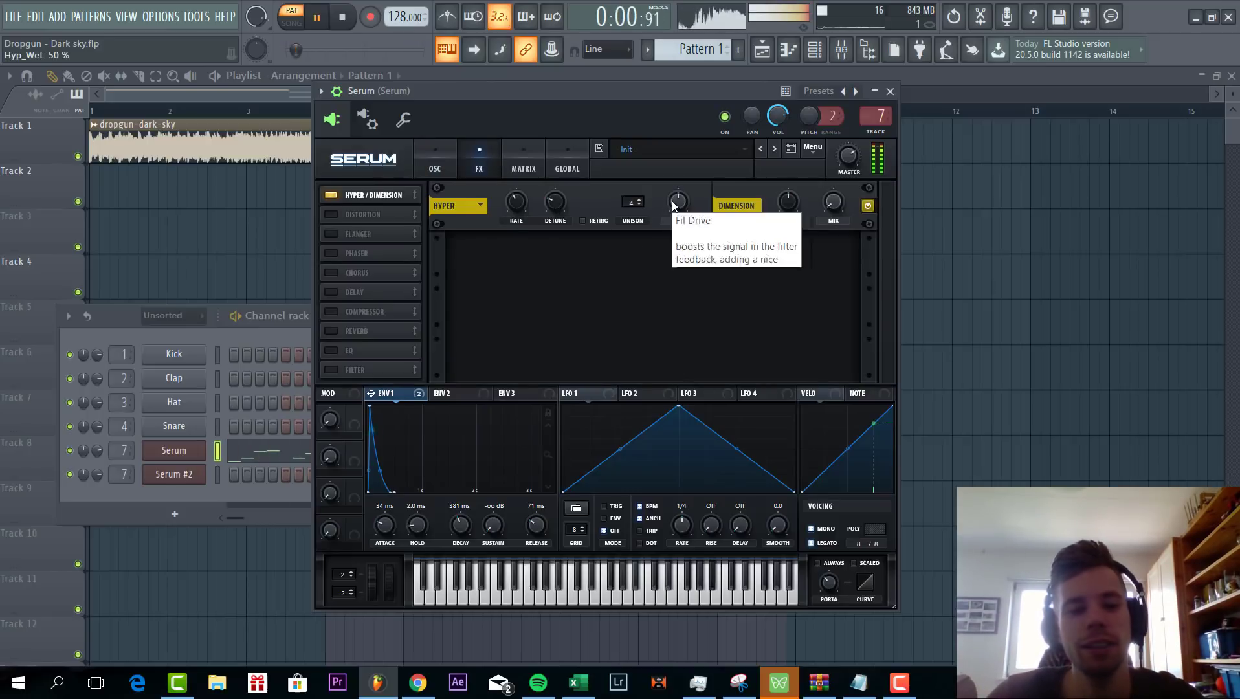
left_click_drag(668, 203, 668, 231)
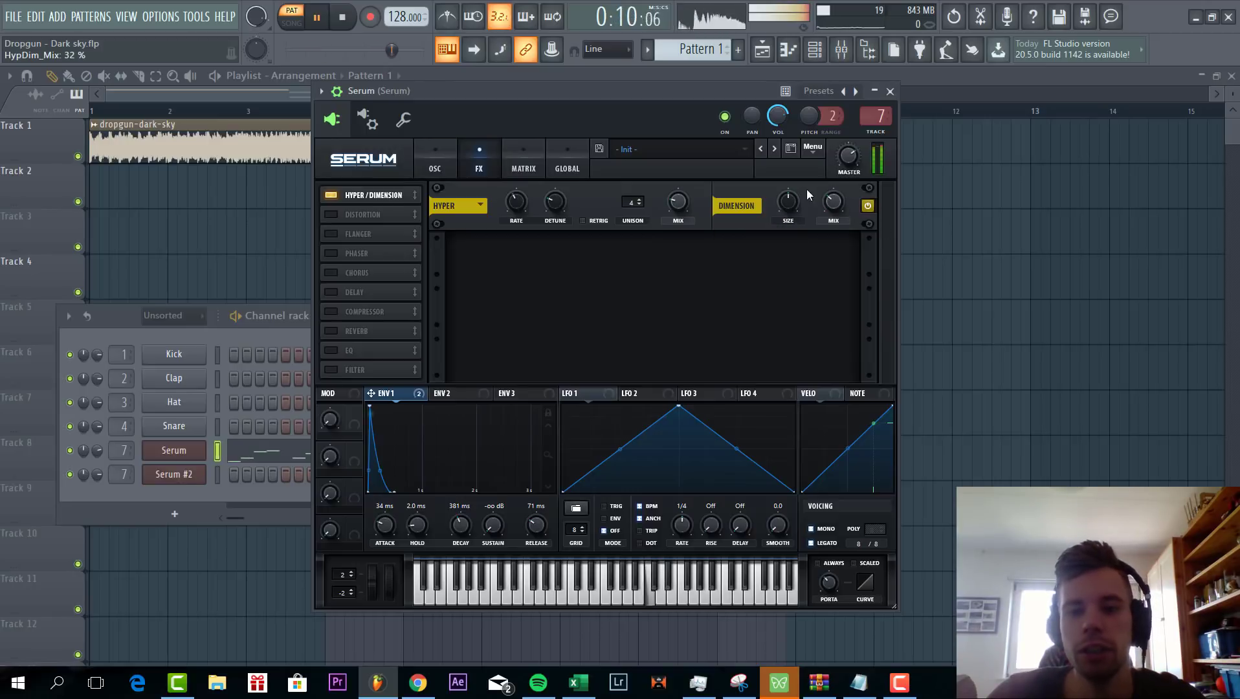
left_click_drag(780, 224, 831, 207)
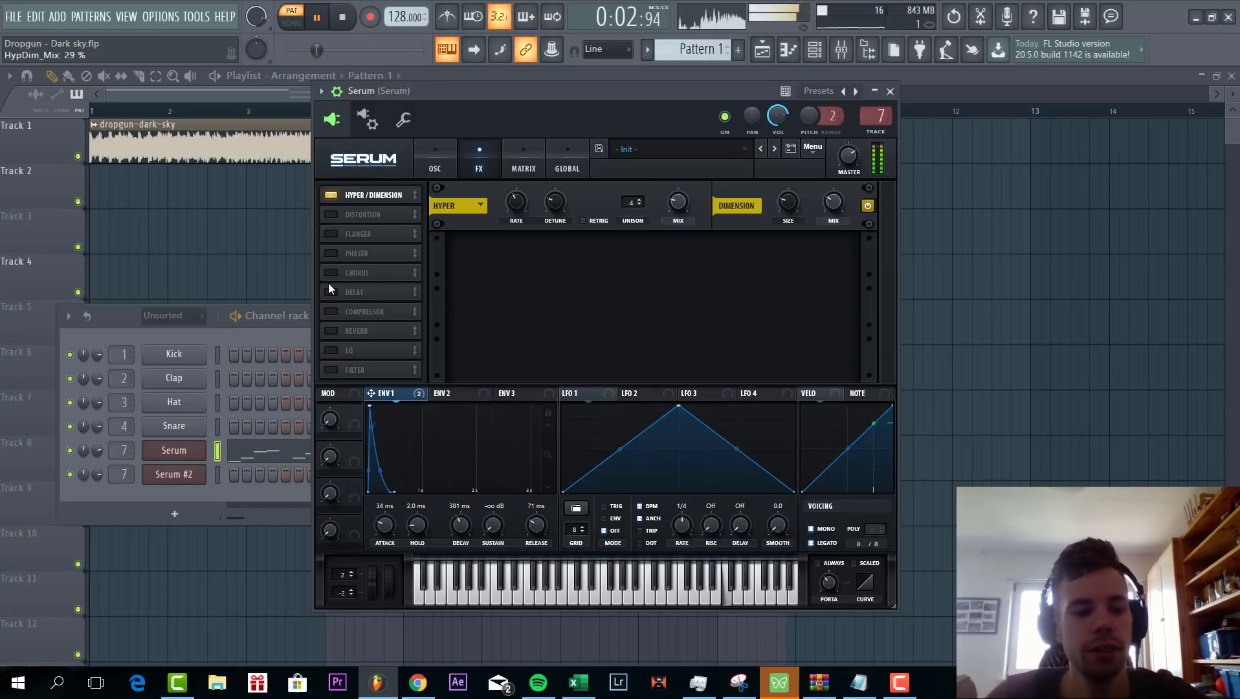
Enable the distortion effect in HardClip mode with the drive at about 68%
left_click(328, 215)
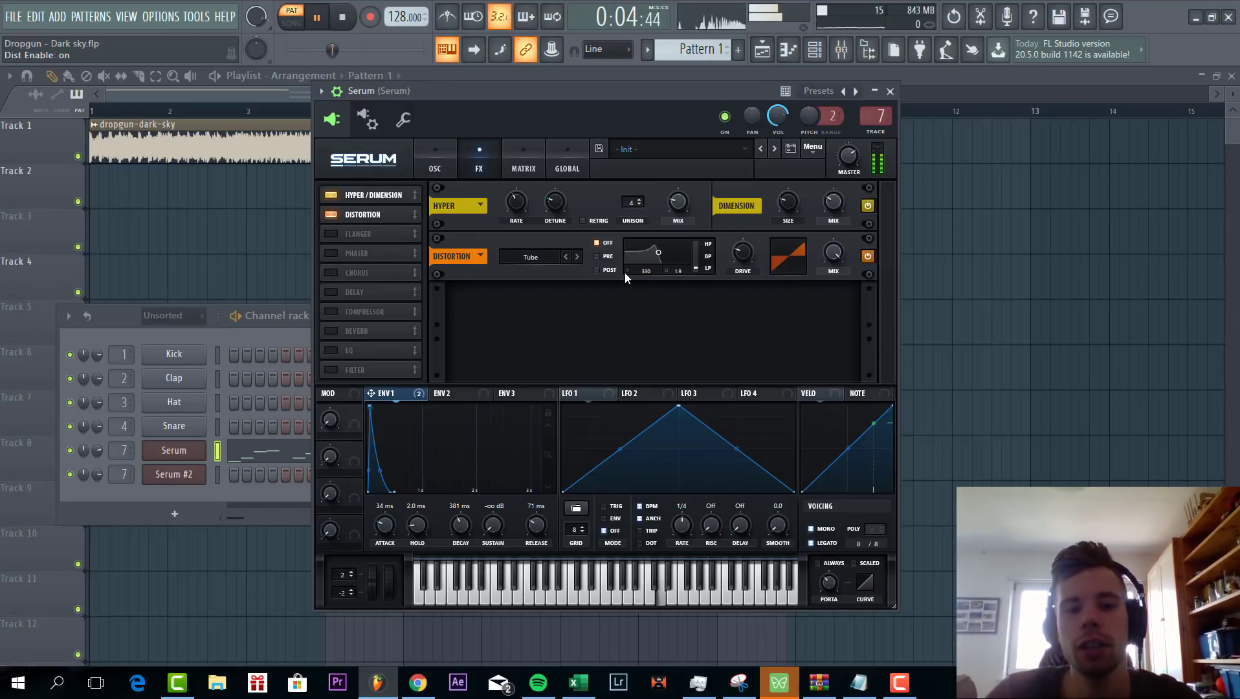
left_click(581, 256)
left_click(578, 256)
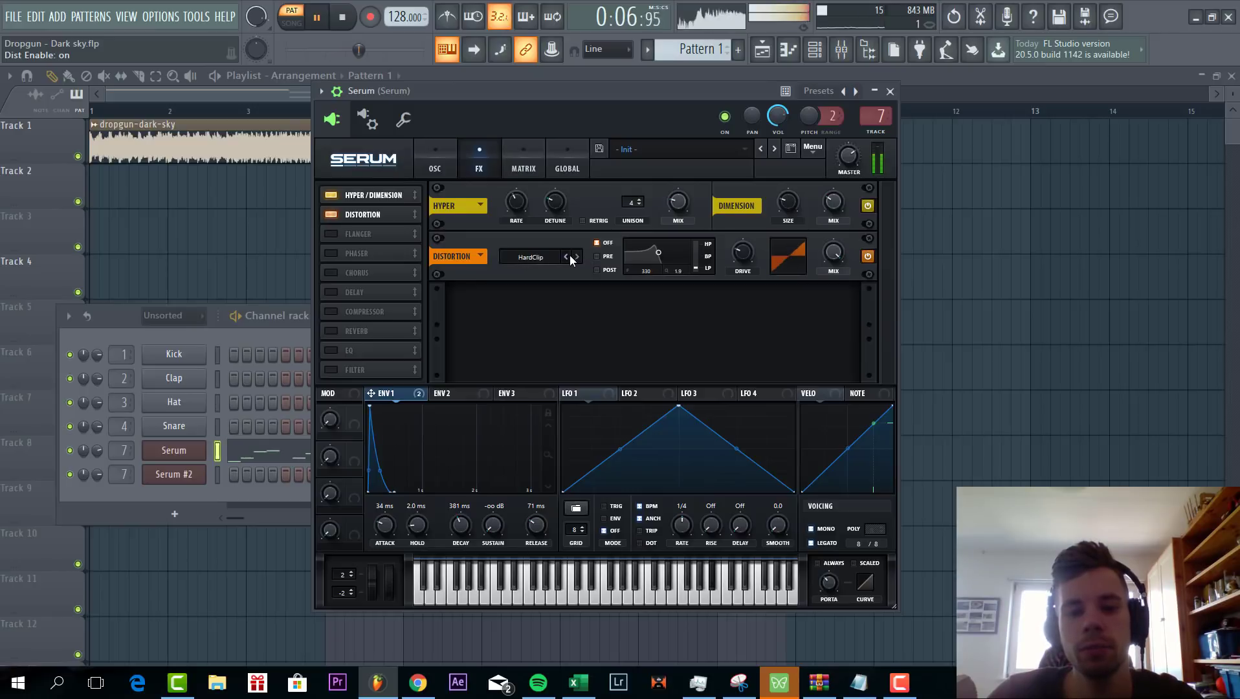
left_click_drag(742, 254, 752, 187)
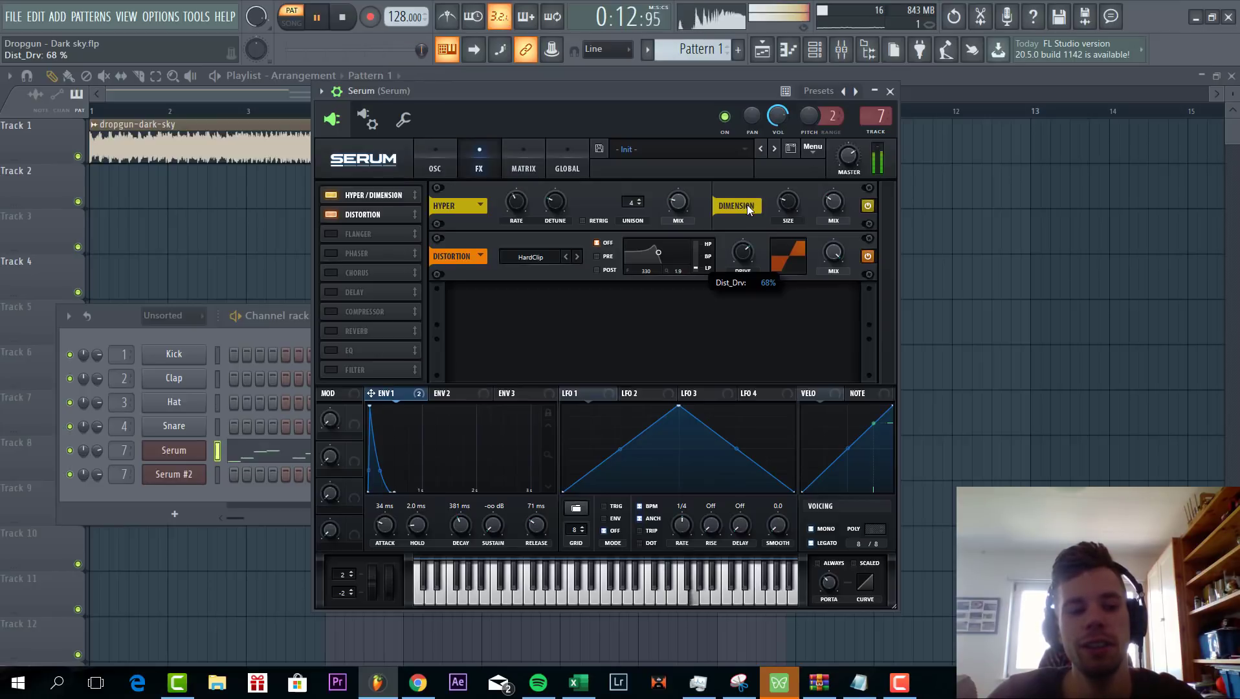
Enable the chorus, place it directly after the distortion in the effects chain, and set its mix to 22%
left_click(334, 272)
left_click(334, 273)
left_click(331, 274)
left_click_drag(356, 273, 368, 232)
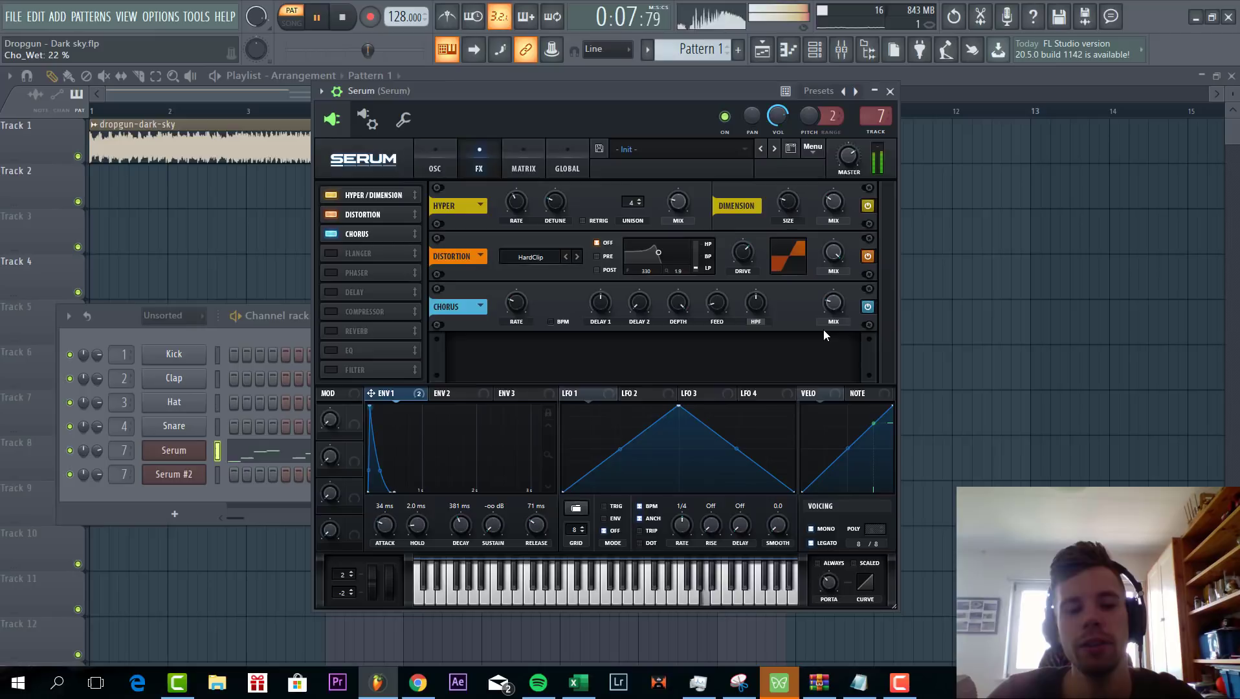
Enable the EQ directly after the chorus, with a low cut and a high-shelf boost of about 12 dB
left_click(329, 349)
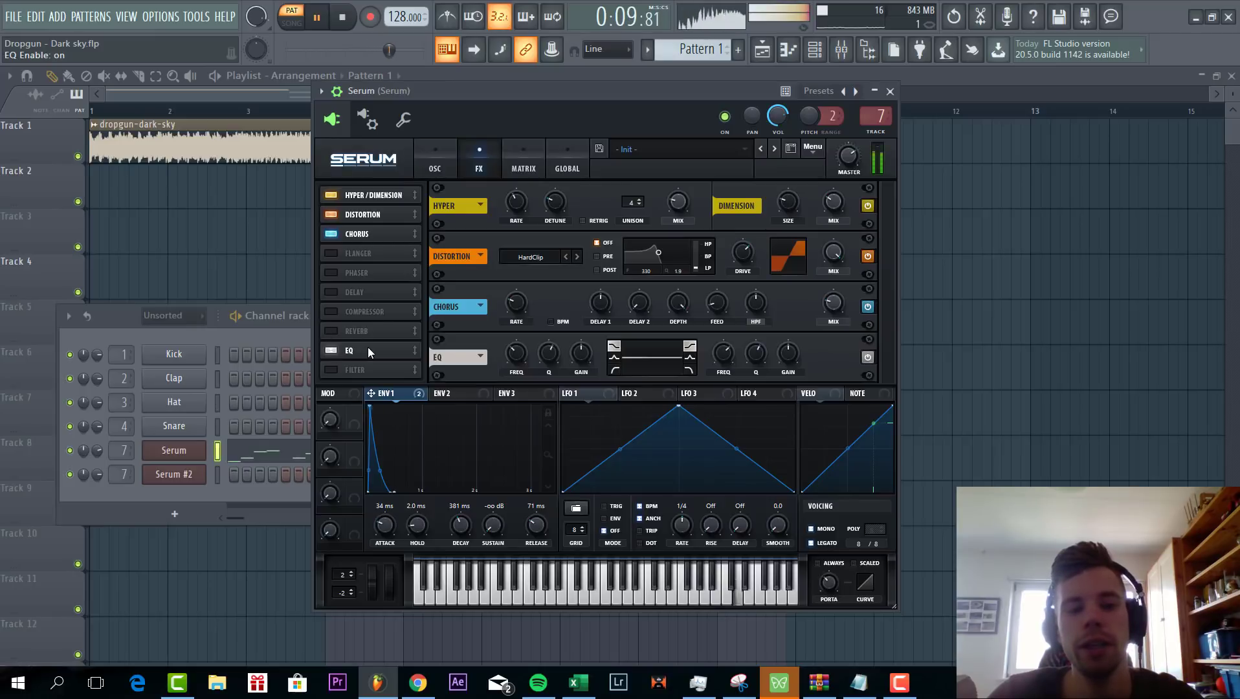
left_click_drag(367, 347, 382, 251)
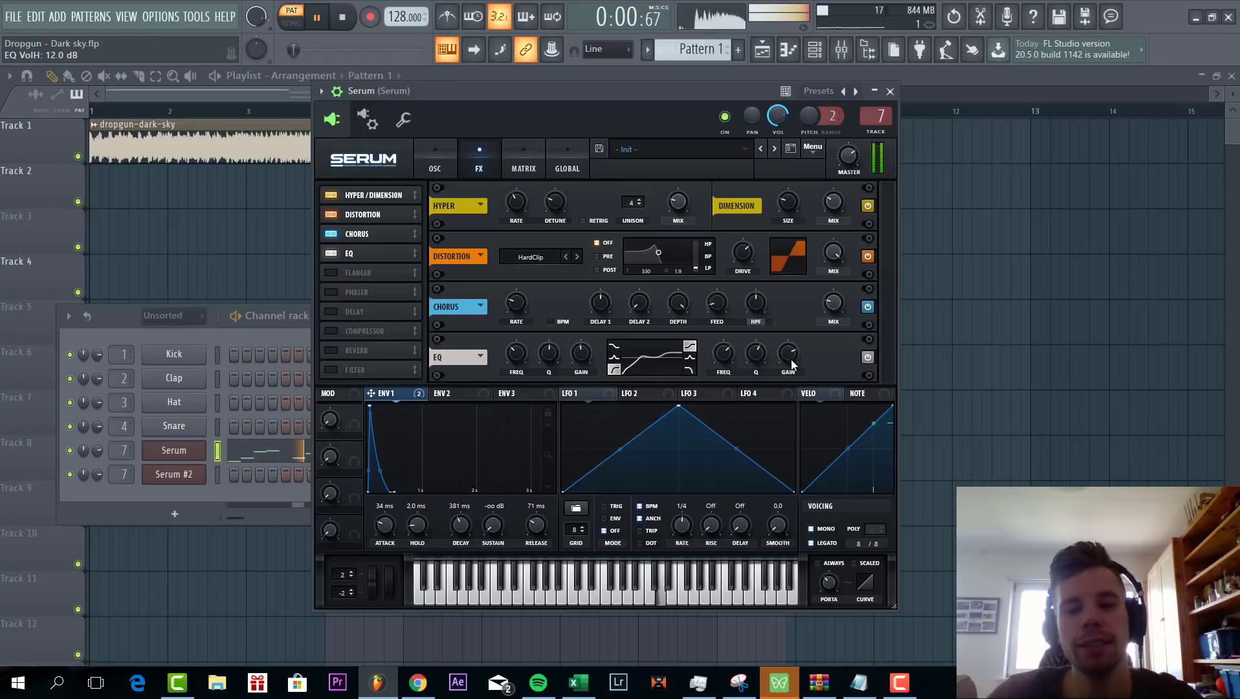
left_click_drag(791, 361, 791, 366)
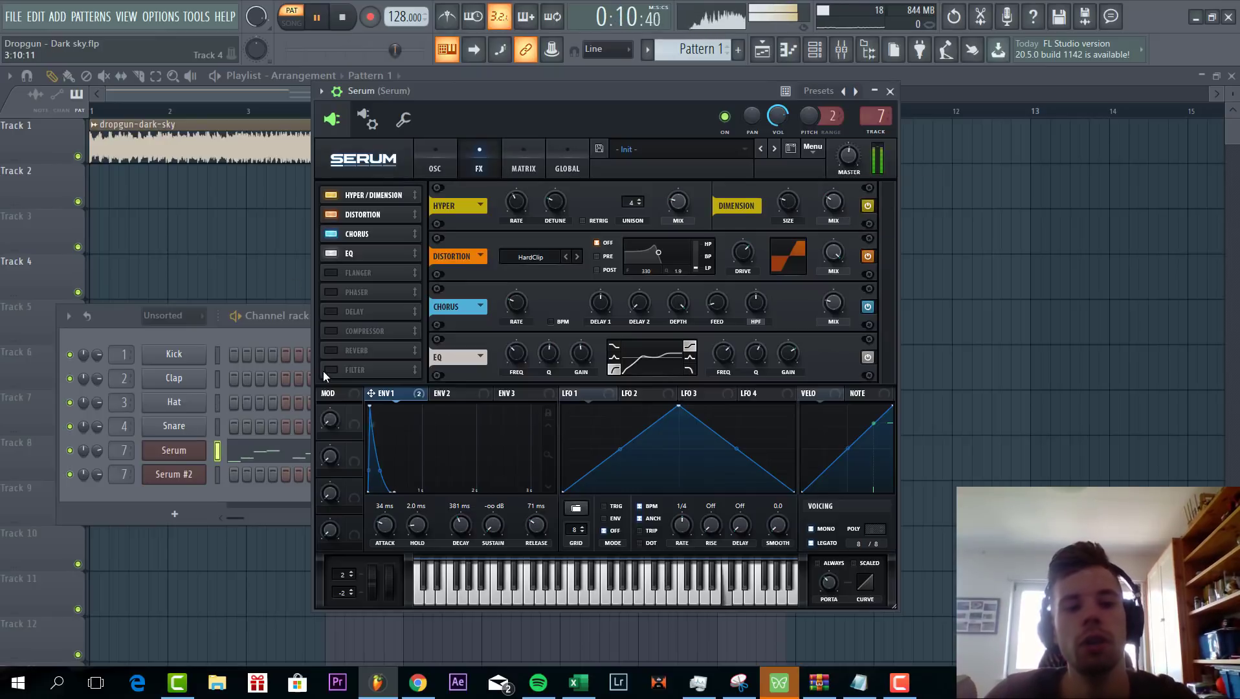
Enable the compressor directly after the EQ, turn on multiband mode, and set its low band to 2%
left_click_drag(337, 328, 373, 269)
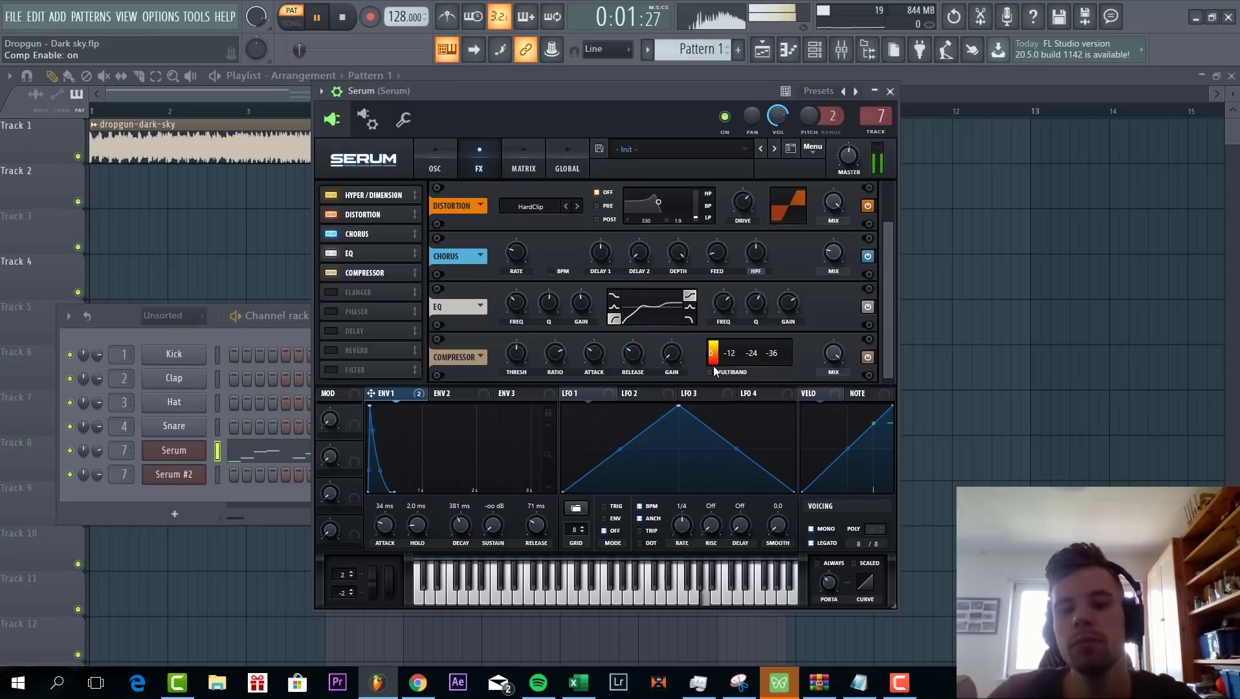
left_click(710, 372)
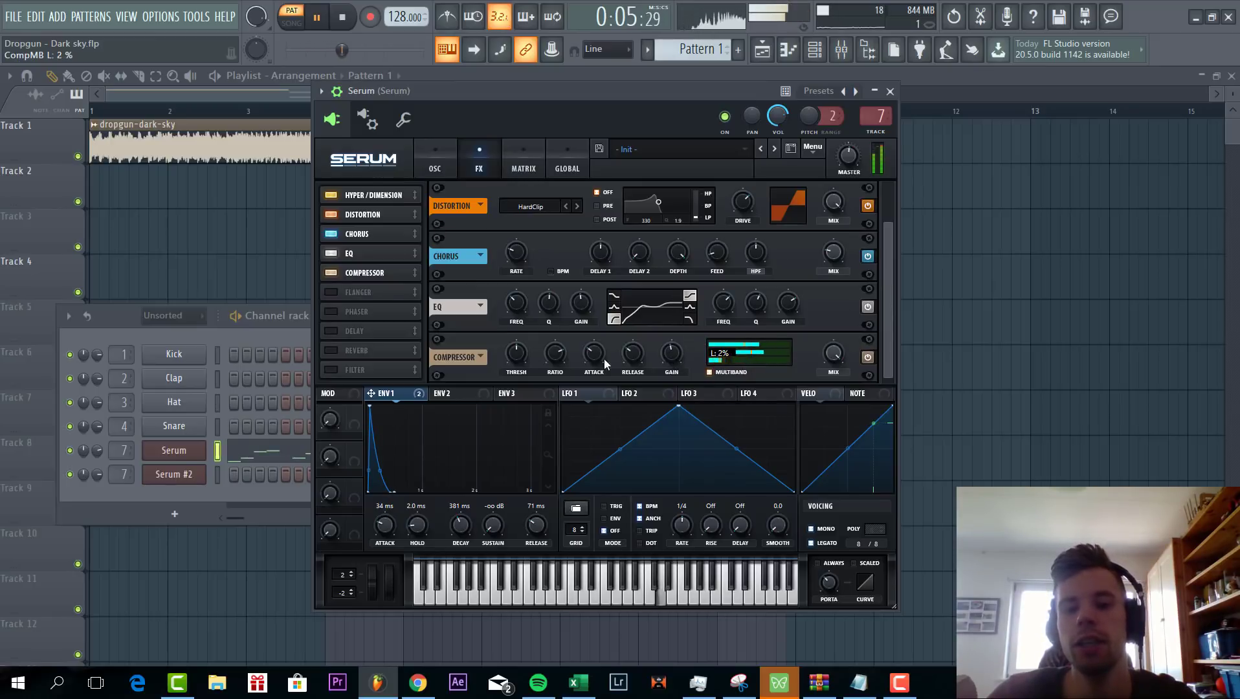
Set the compressor gain to about 15.5 dB and enable the delay in ping-pong mode with a filter bandwidth of 0.8
left_click_drag(674, 350, 671, 356)
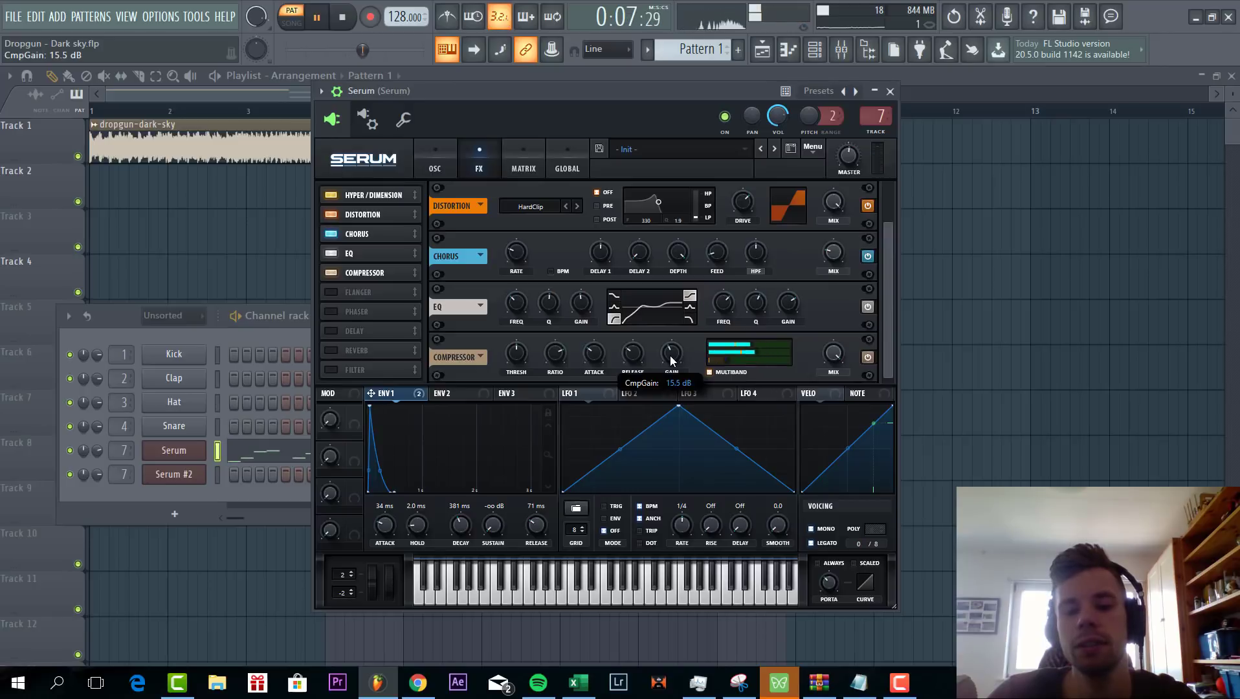
left_click(330, 331)
left_click_drag(708, 345, 752, 369)
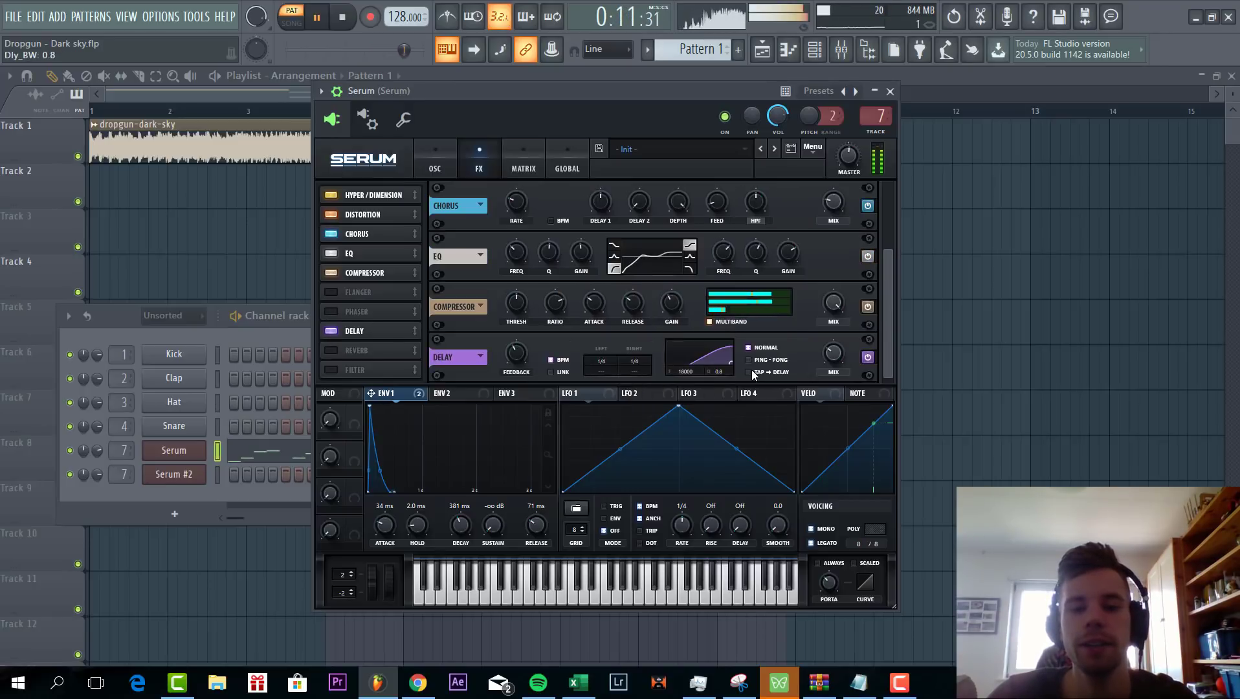
left_click(751, 360)
Enable the reverb with its low cut at 20%, and raise the synth's master level slightly
left_click(330, 350)
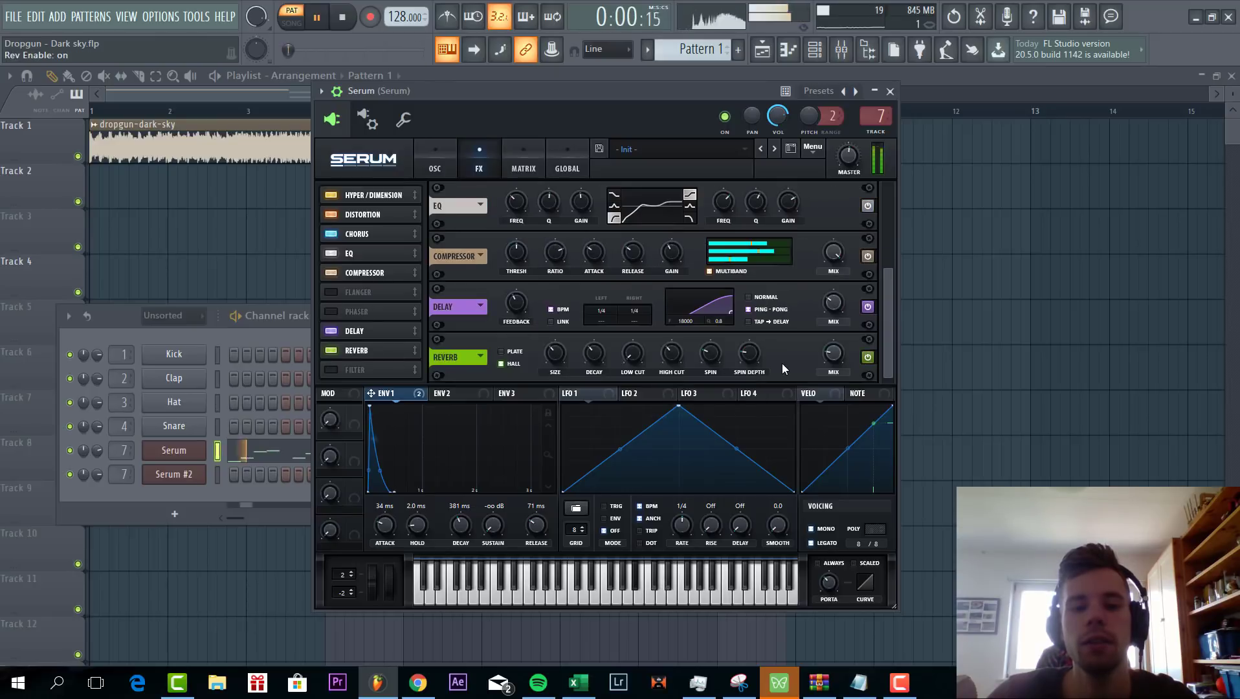
left_click(626, 355)
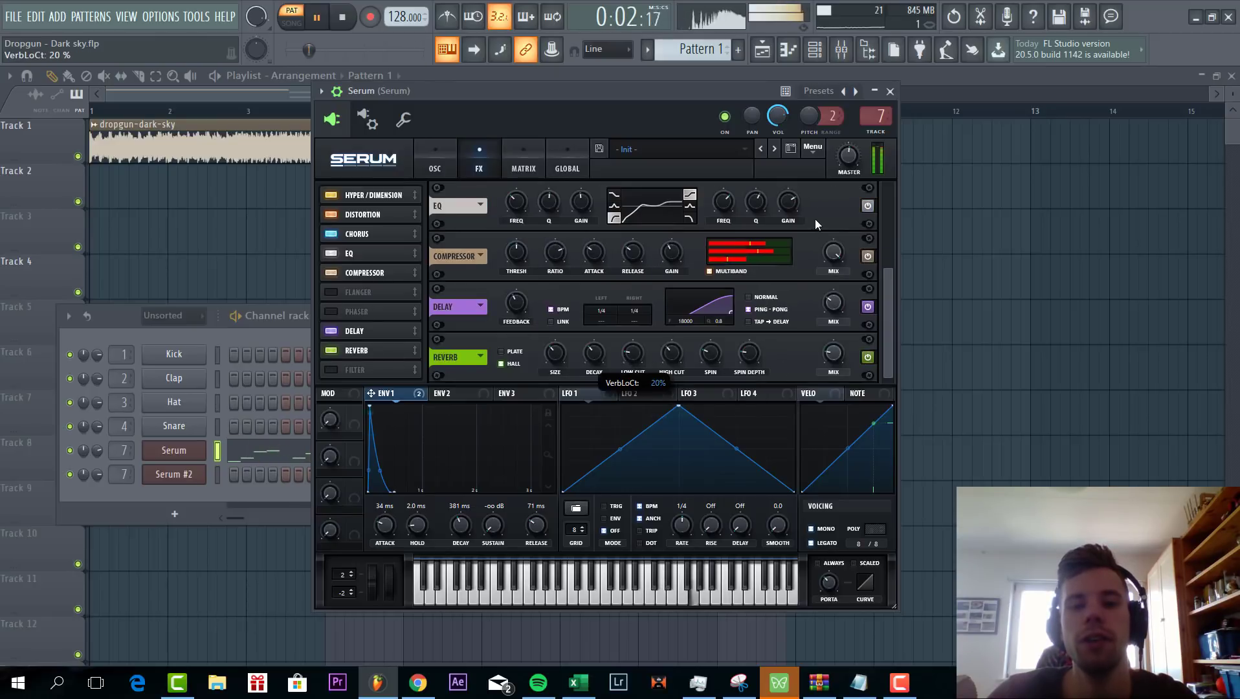
left_click_drag(847, 158, 847, 147)
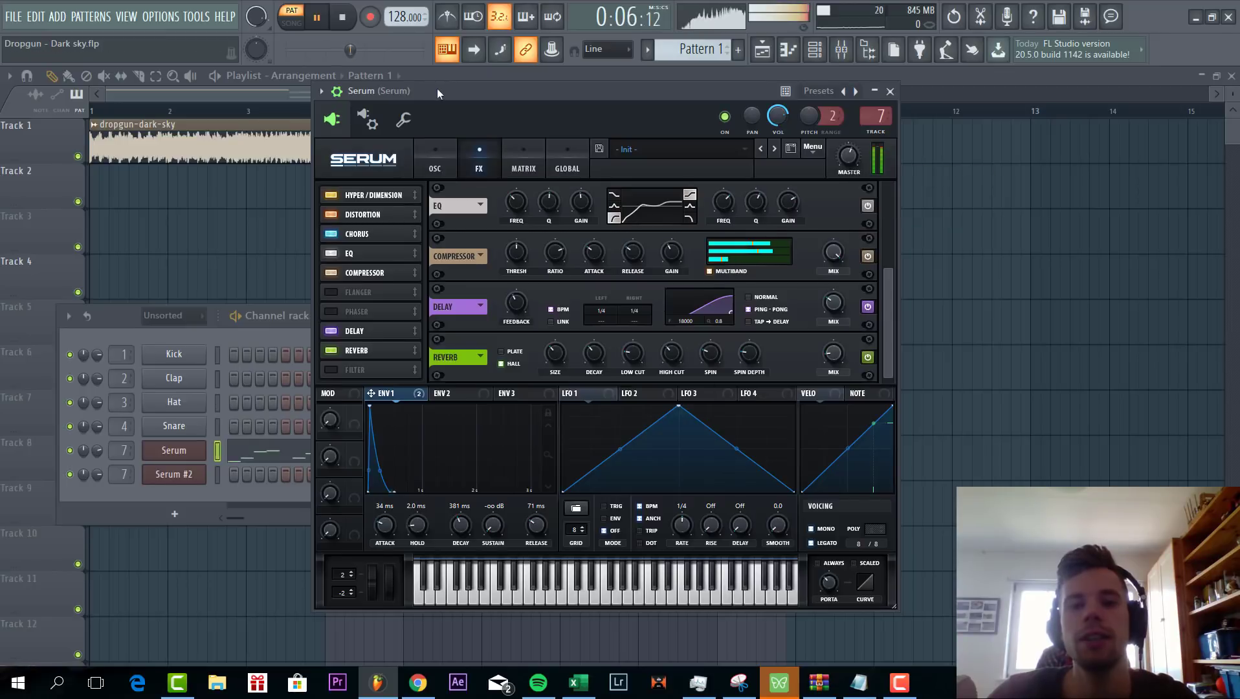
Switch to Pattern 2, bring up the Serum #2 instance and initialise its preset
left_click_drag(438, 89, 625, 121)
right_click(302, 251)
double_click(529, 266)
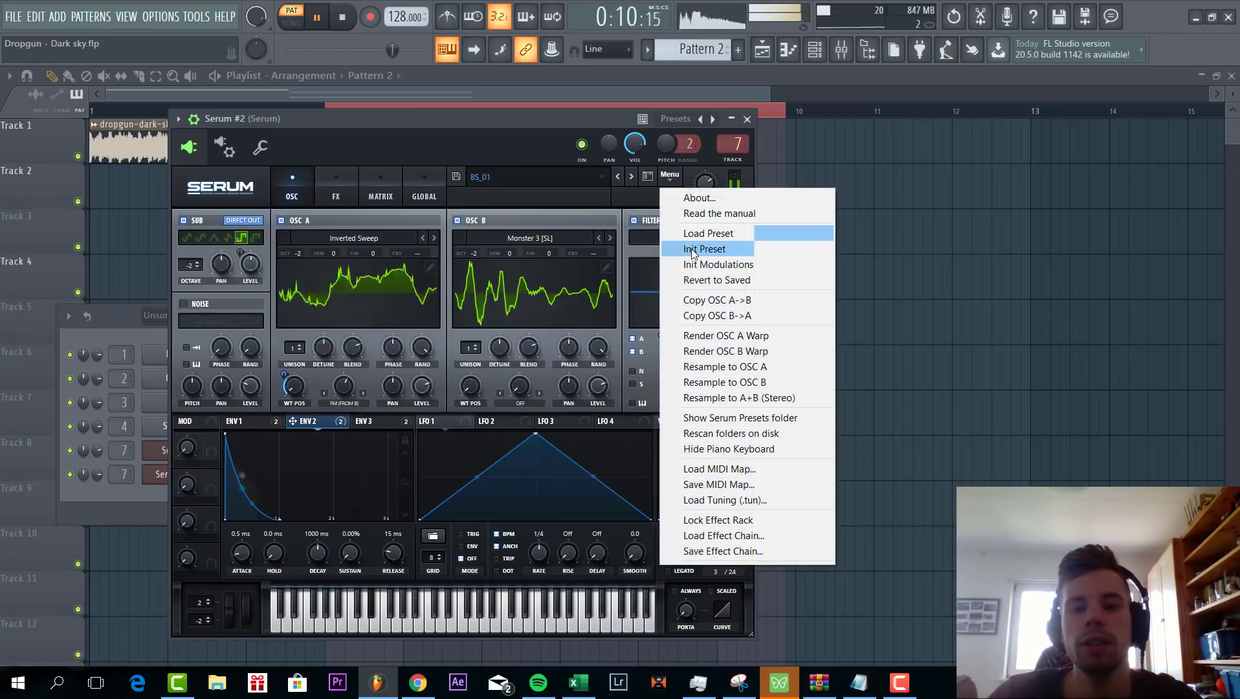
left_click(692, 253)
Load the Monster 2 [SL] spectral wavetable into OSC A, with wavetable position 180 and octave -2
left_click(382, 241)
mouse_move(400, 300)
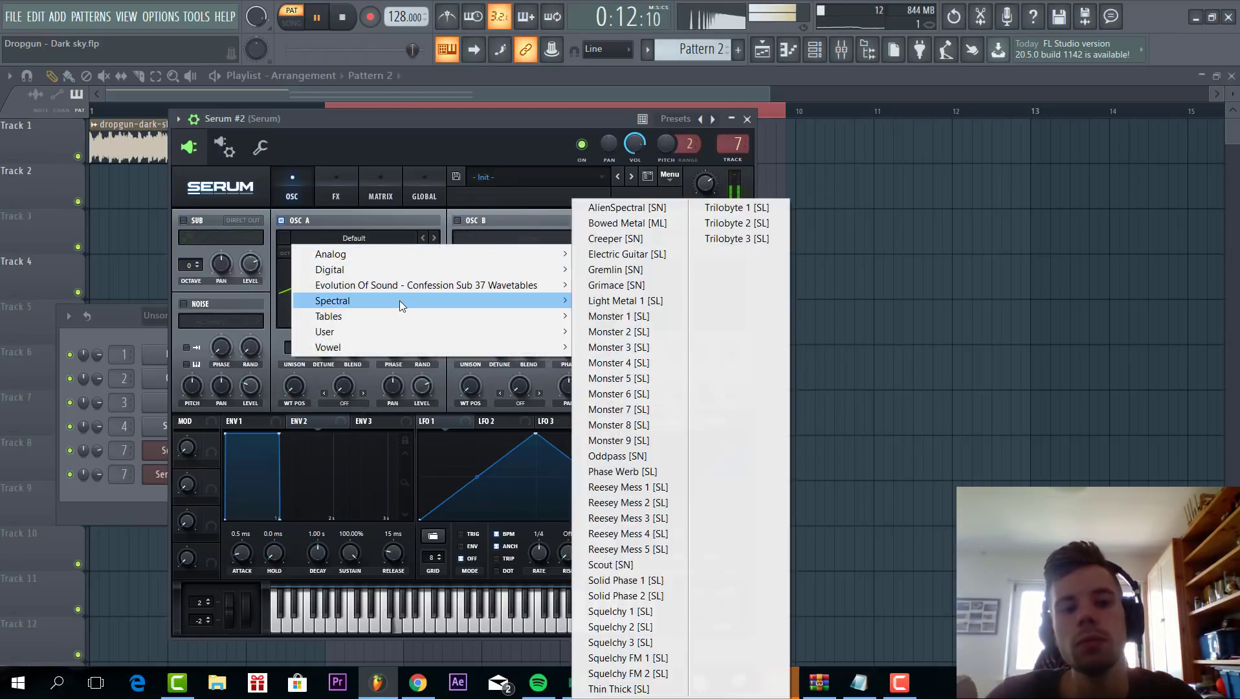
left_click(618, 332)
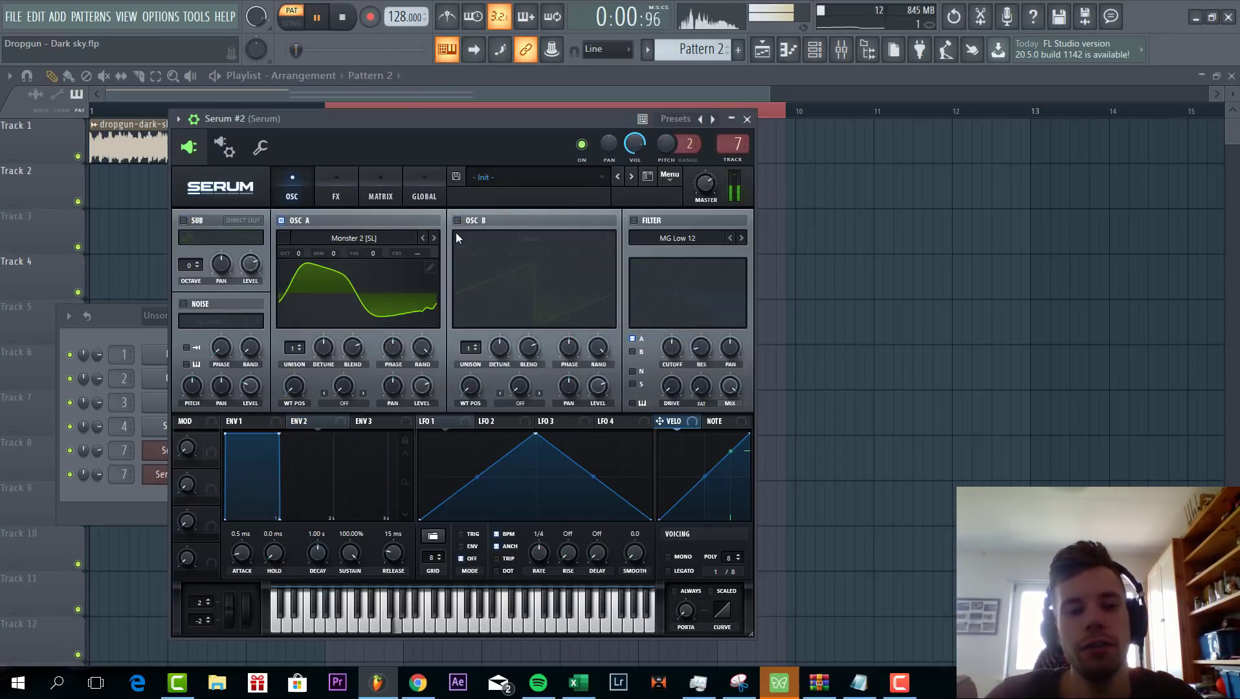
left_click_drag(294, 386, 295, 350)
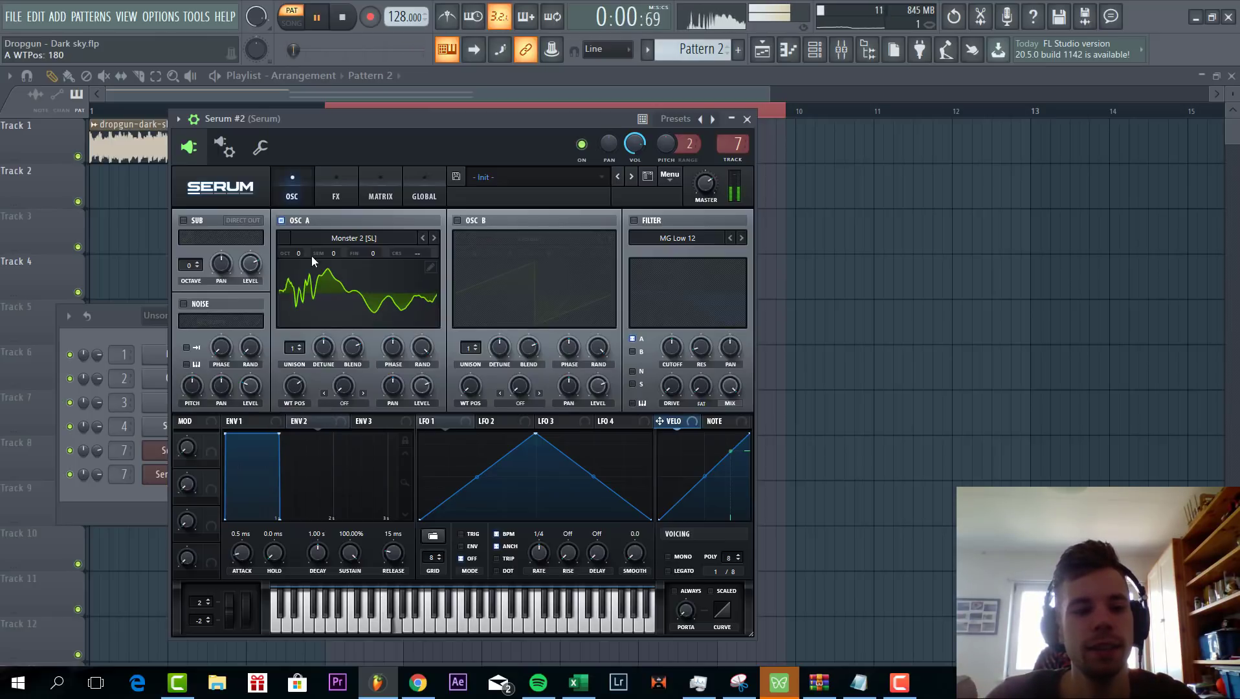
left_click_drag(312, 257, 296, 267)
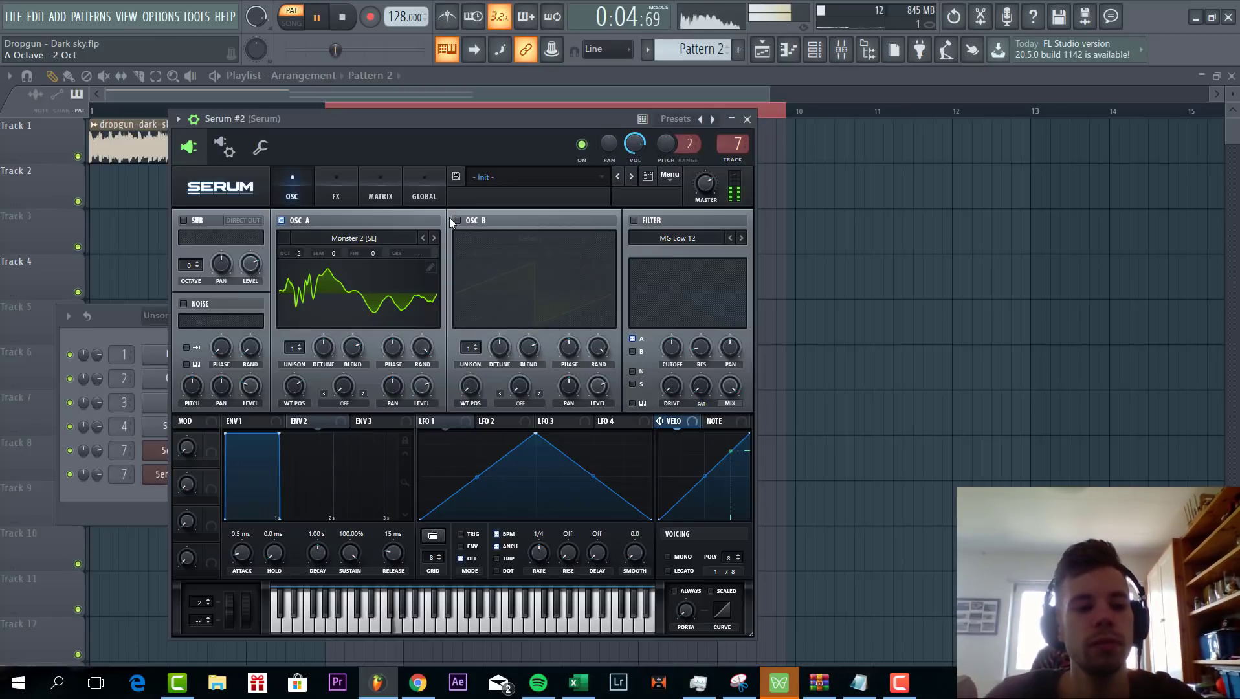
Enable OSC B, load the Monster 3 [SL] spectral wavetable into it and set its octave to -2
left_click(457, 220)
left_click(494, 239)
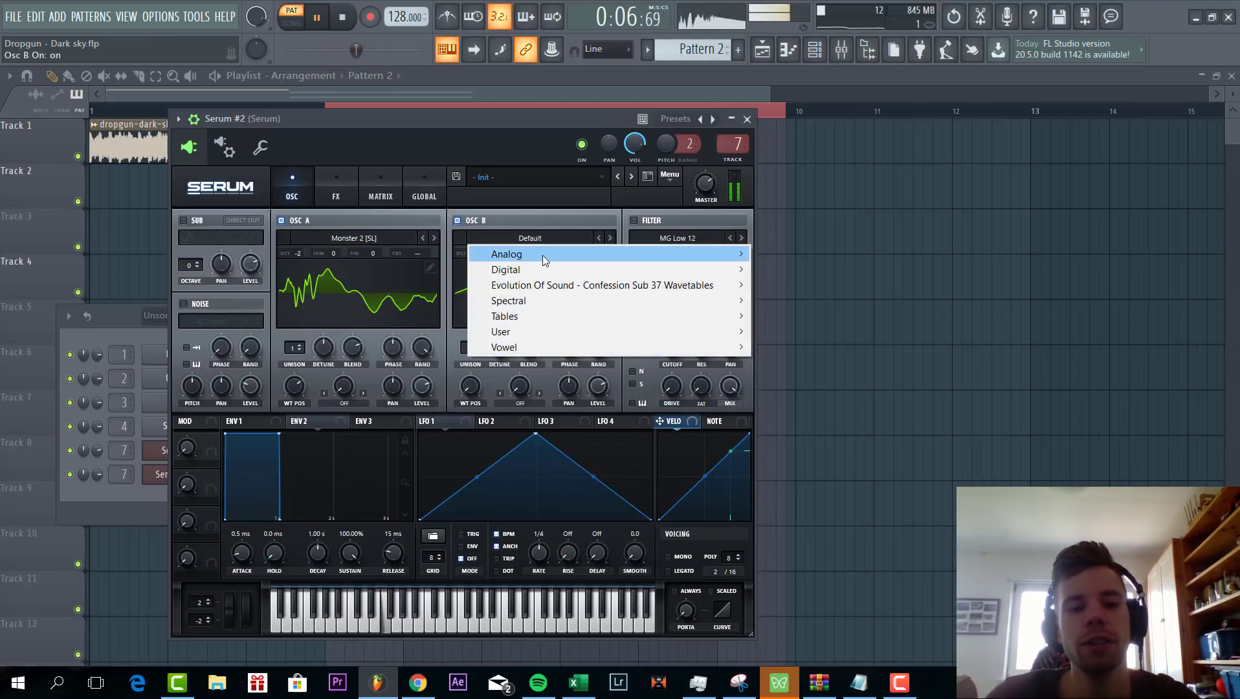
mouse_move(544, 251)
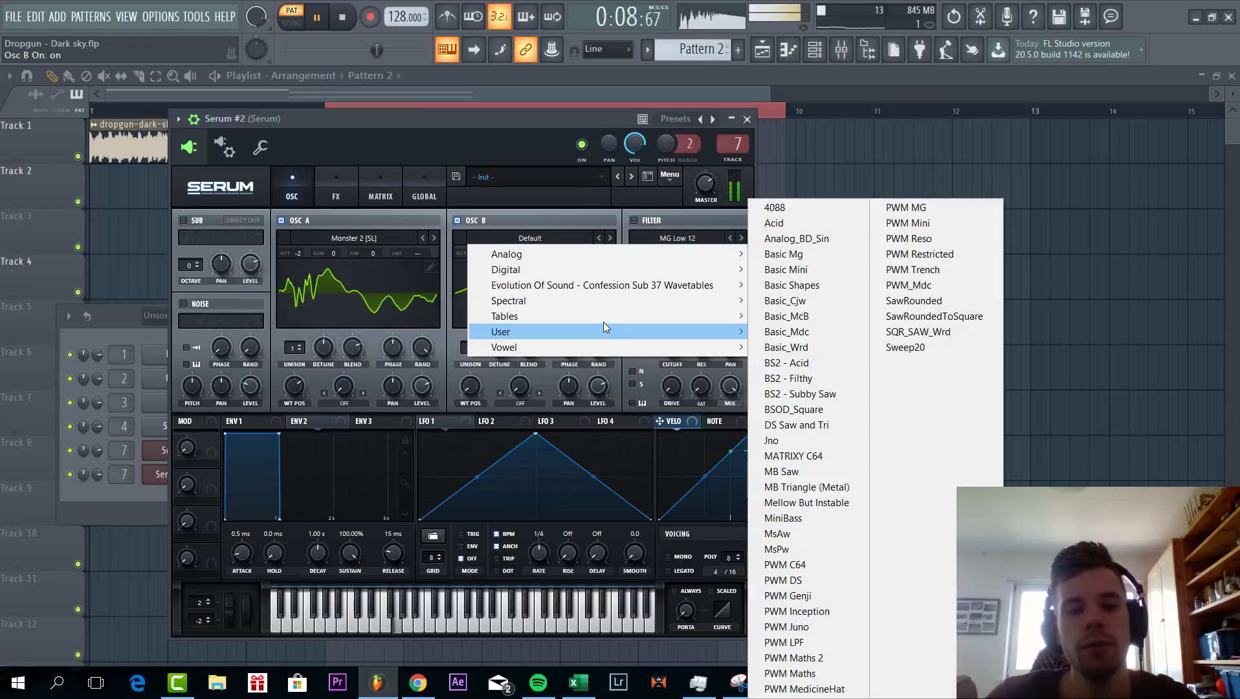
mouse_move(604, 302)
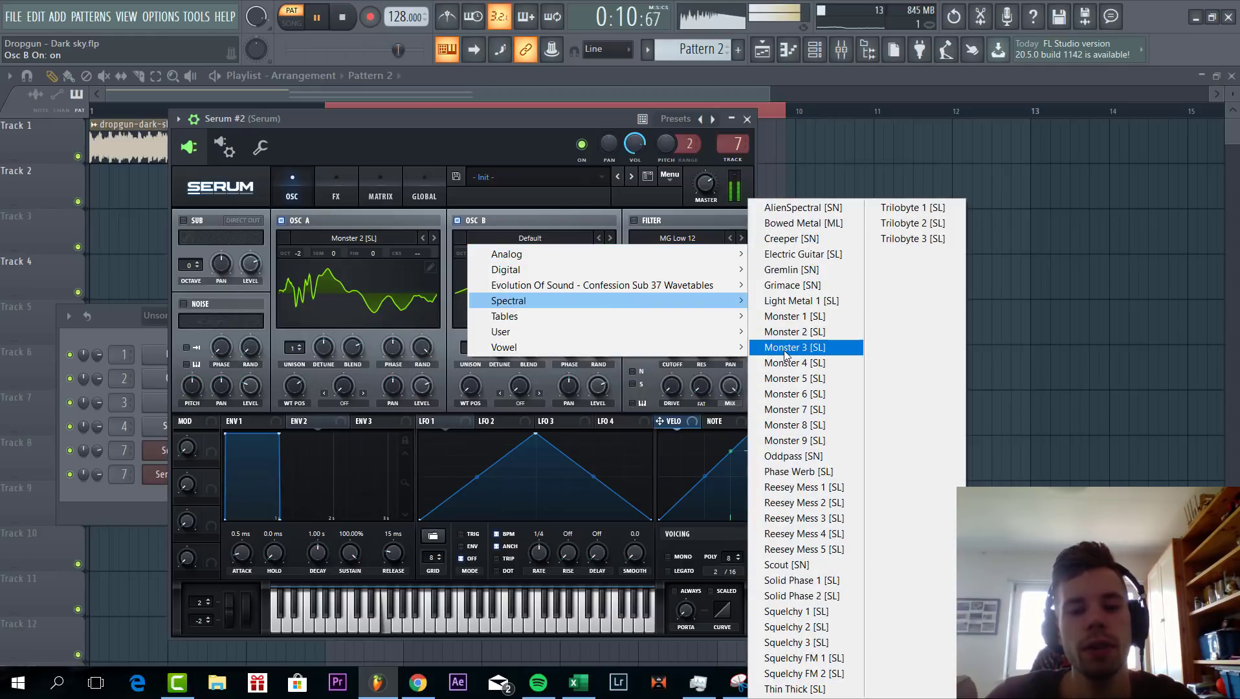
left_click(784, 349)
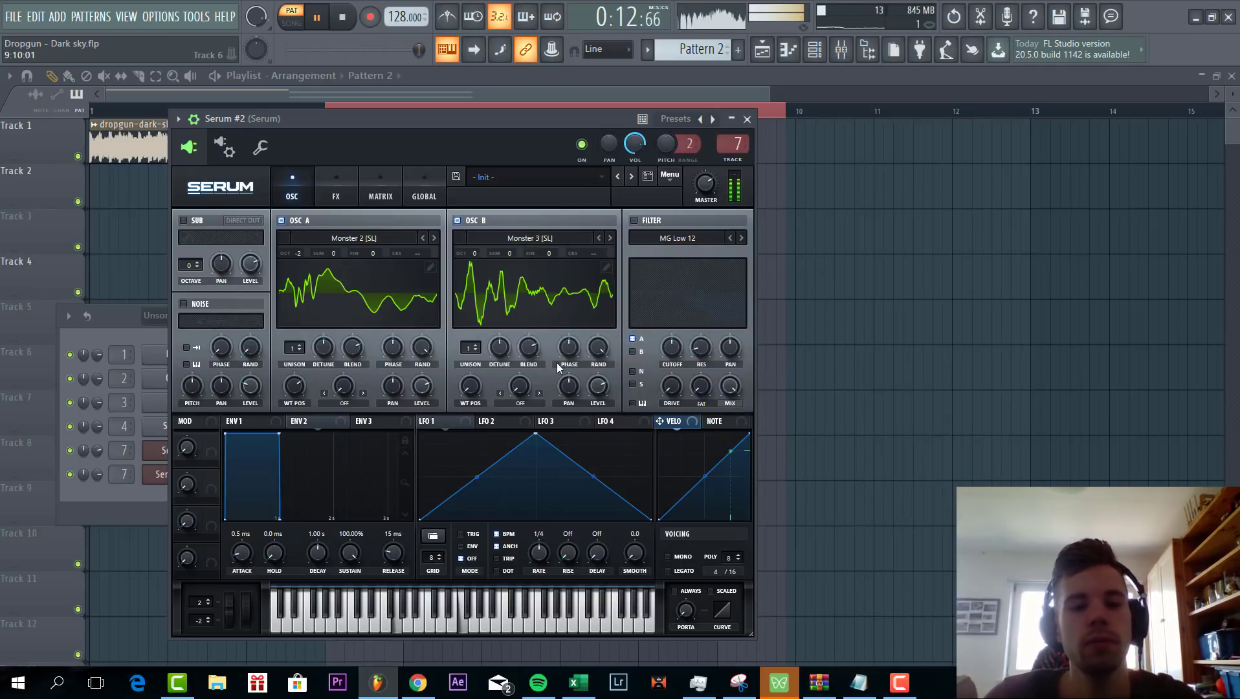
left_click_drag(472, 258, 477, 292)
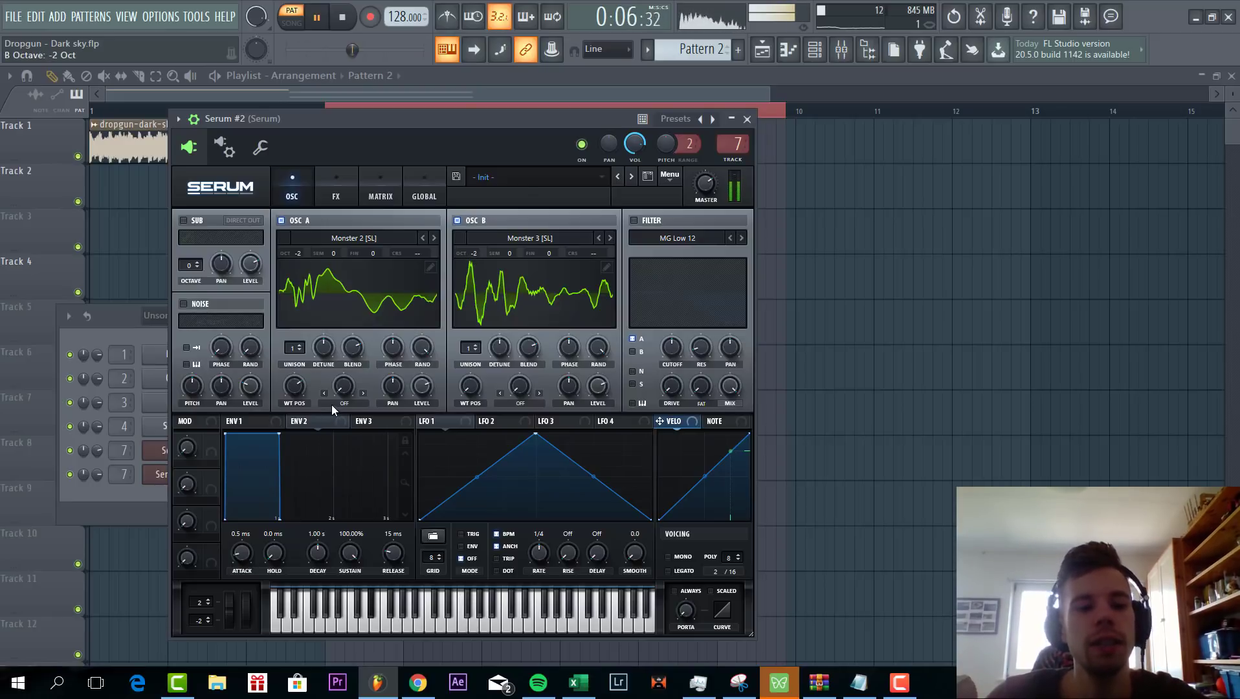
Set OSC A's warp mode to FM (from B) with an amount of 59%
left_click(334, 404)
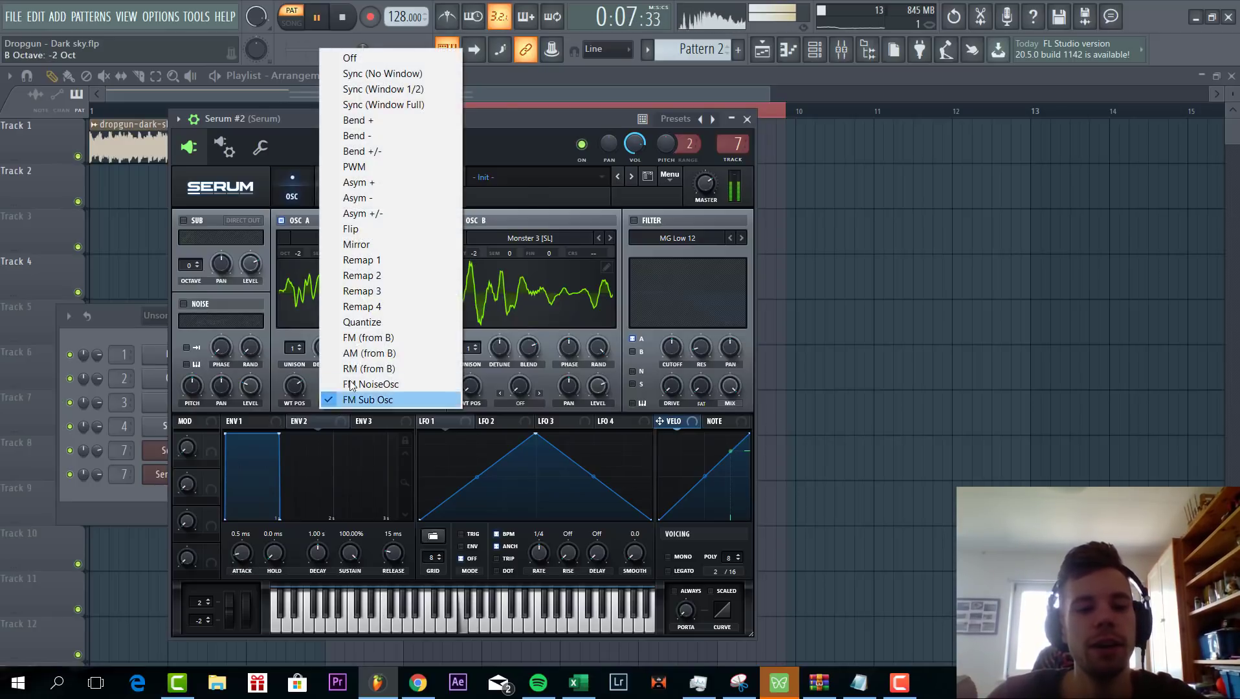
left_click(358, 337)
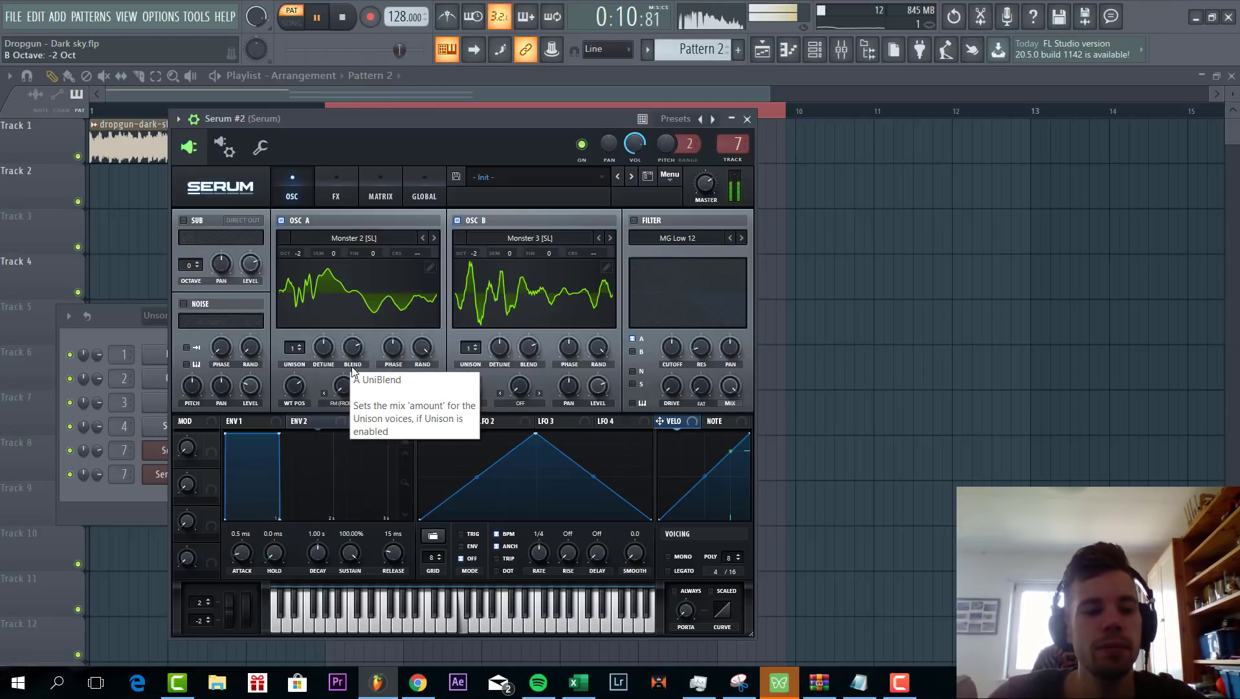
left_click_drag(346, 384, 374, 328)
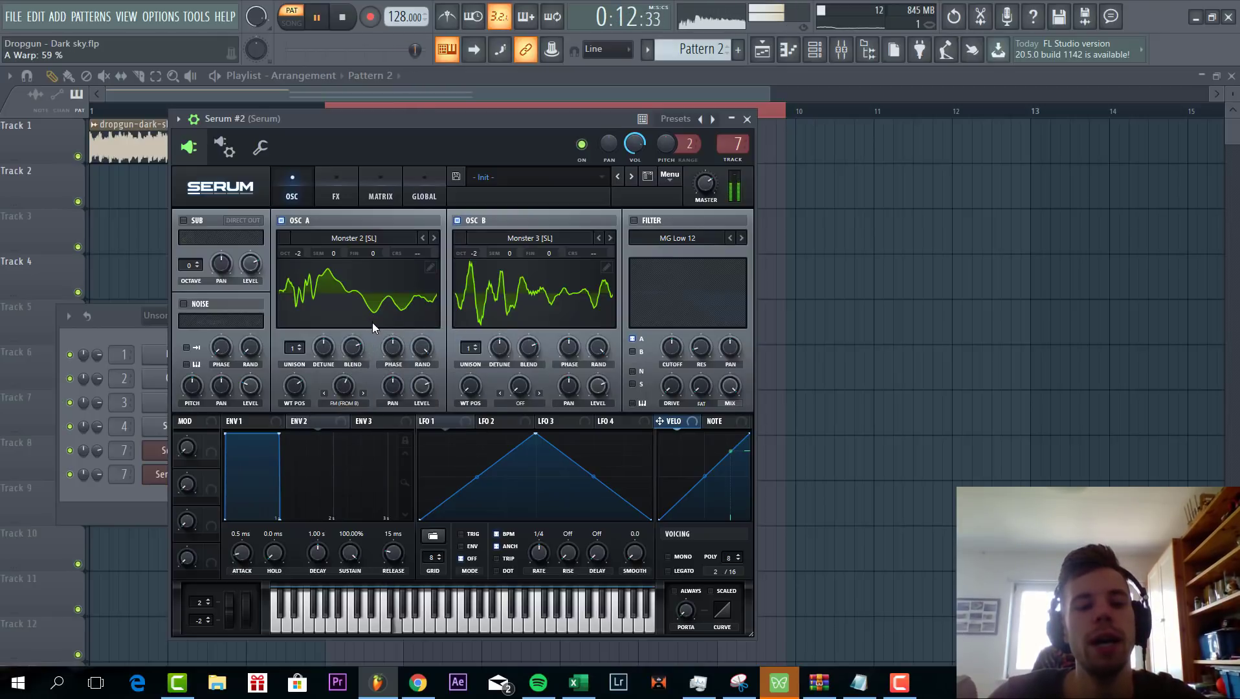
Enable the filter, bring Env 1's sustain down to minimum, and assign Env 1 to the cutoff, set to 103 Hz
left_click(635, 222)
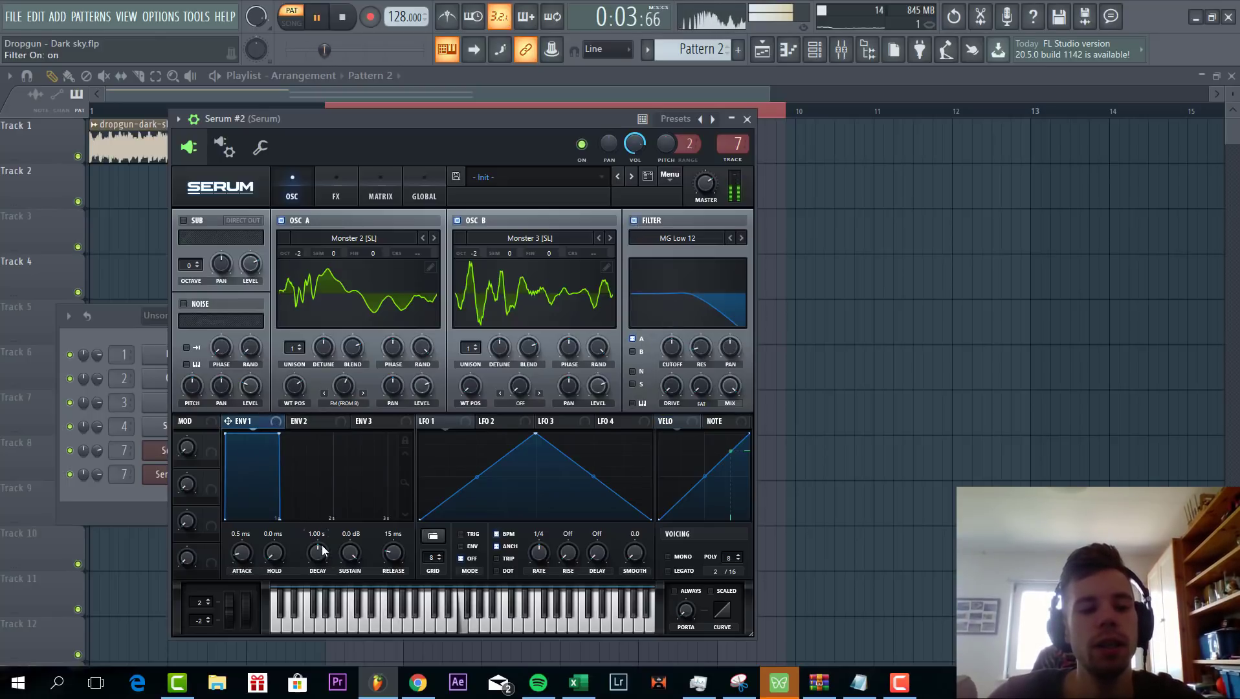
left_click_drag(350, 553, 272, 696)
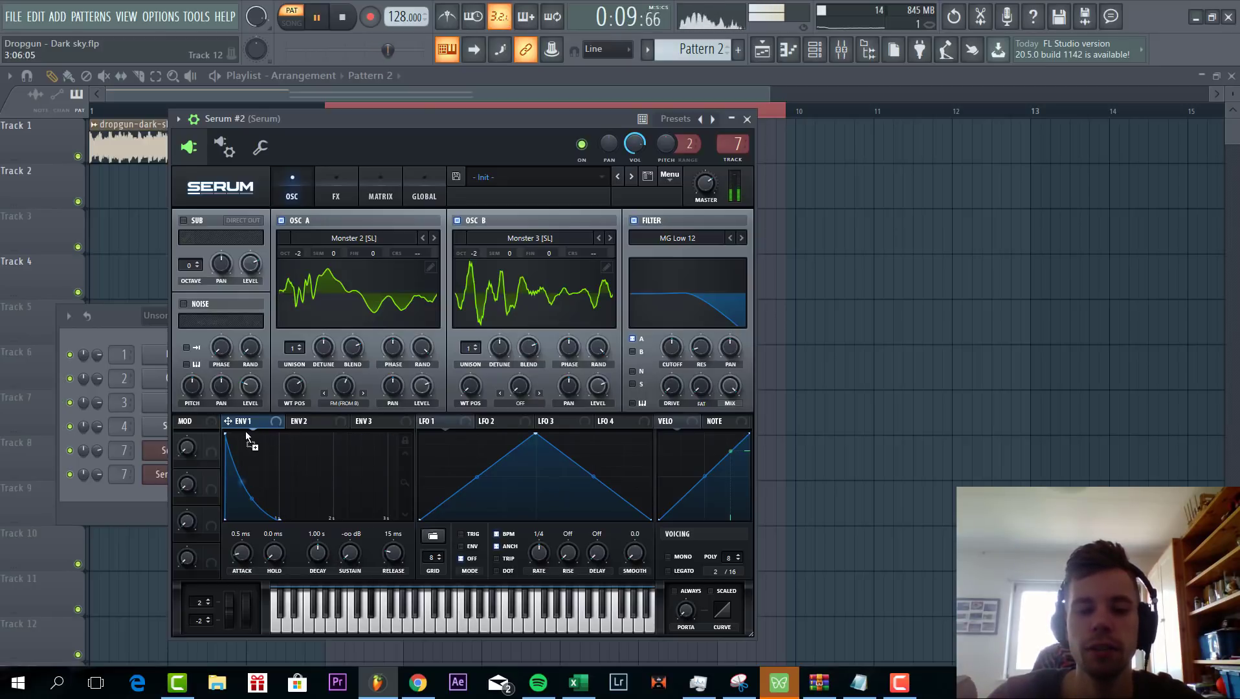
left_click_drag(227, 421, 672, 348)
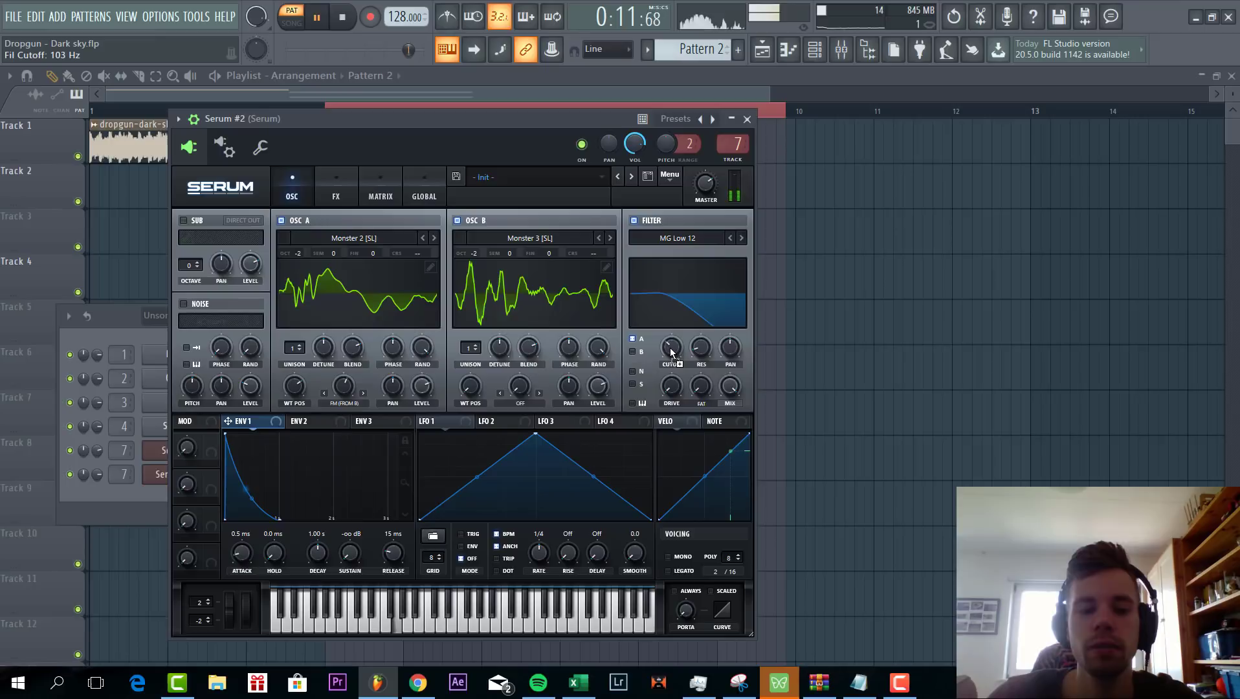
Route OSC B through the filter as well, and set the filter to MG Low 24 with 38% drive
left_click(633, 352)
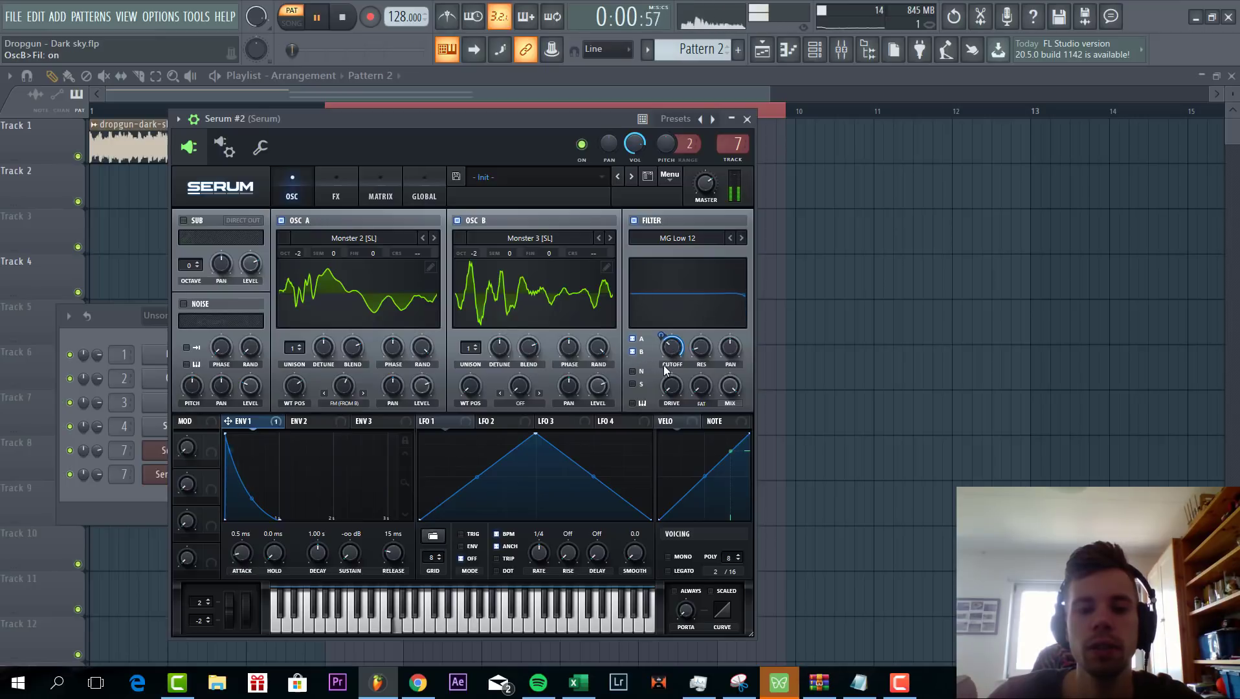
left_click(742, 238)
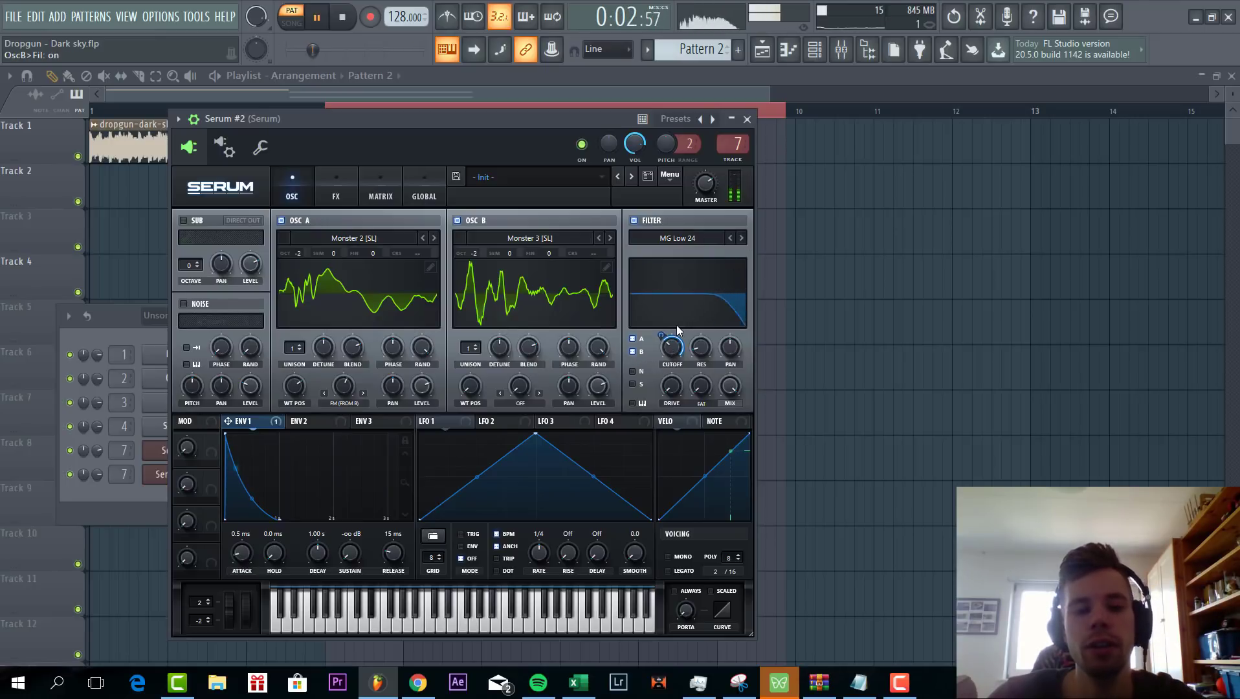
left_click_drag(681, 390, 683, 338)
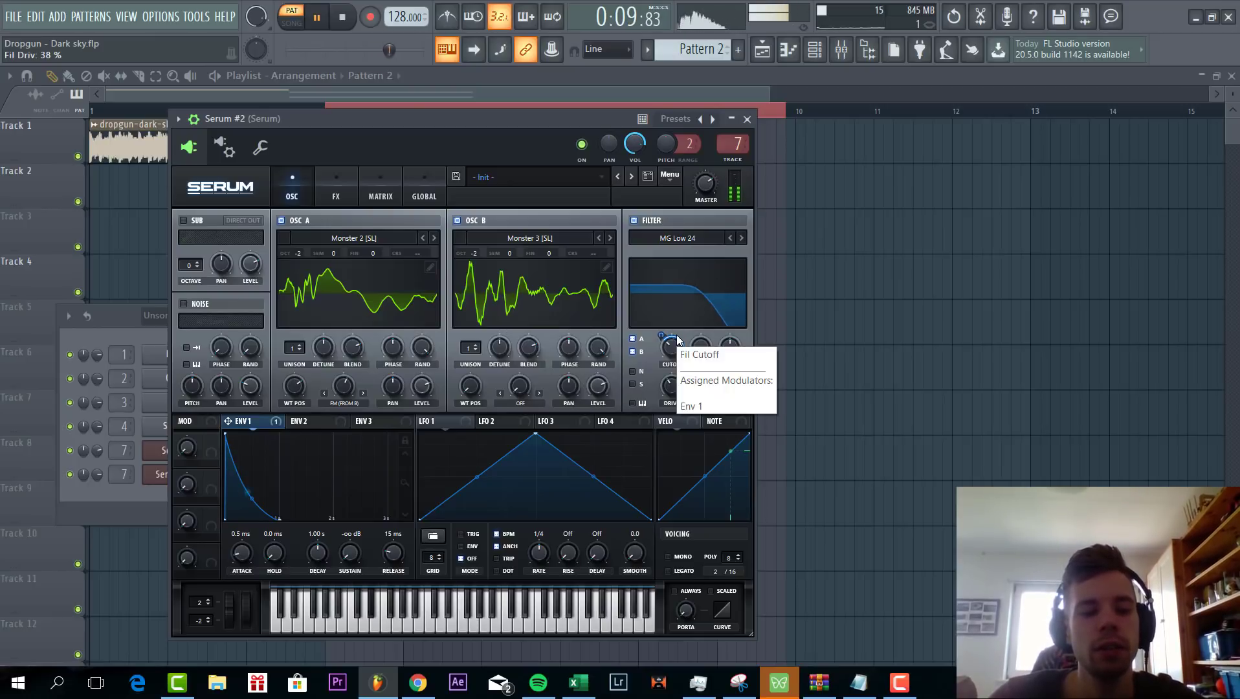
Enable the sub oscillator with a square shape at octave -2, and modulate its level with Env 1 by an amount of 75
left_click(183, 220)
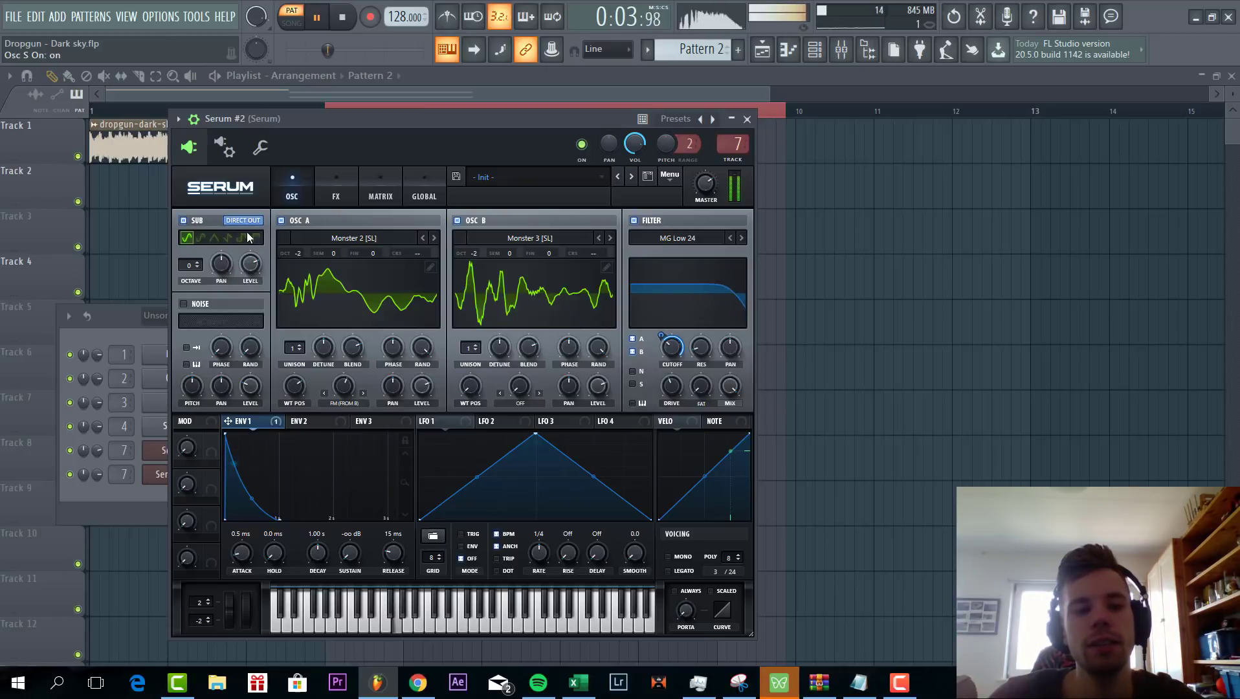
left_click(242, 238)
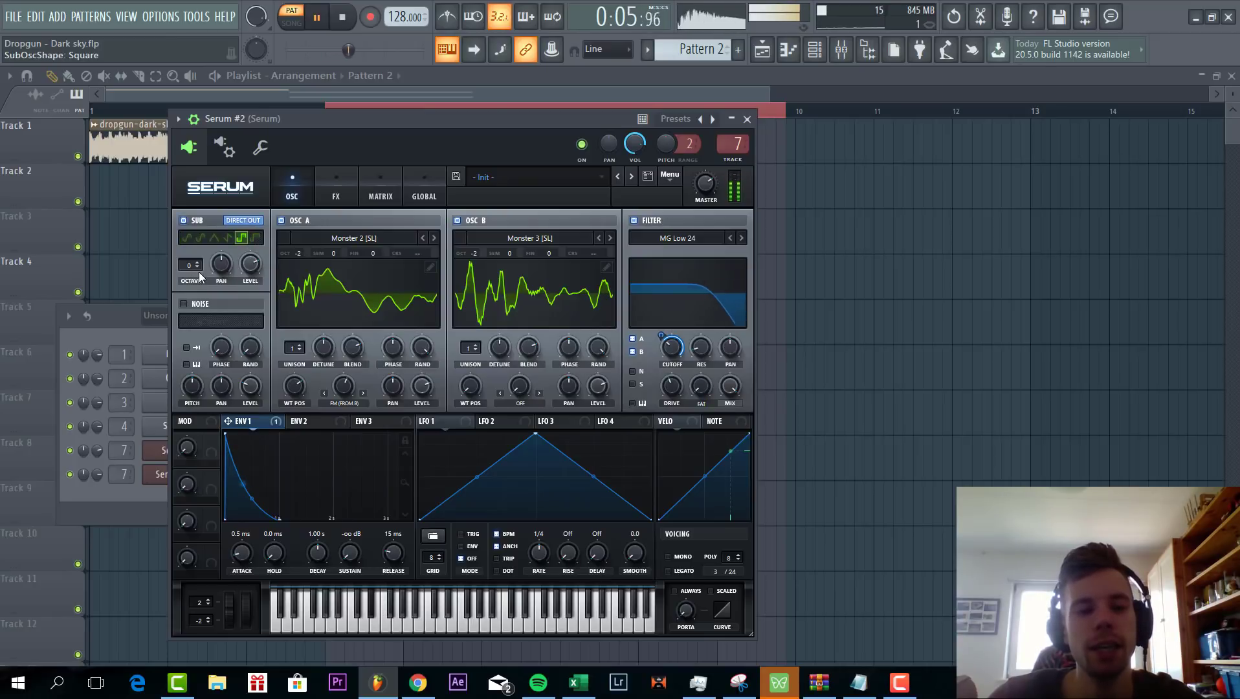
left_click_drag(192, 268, 186, 279)
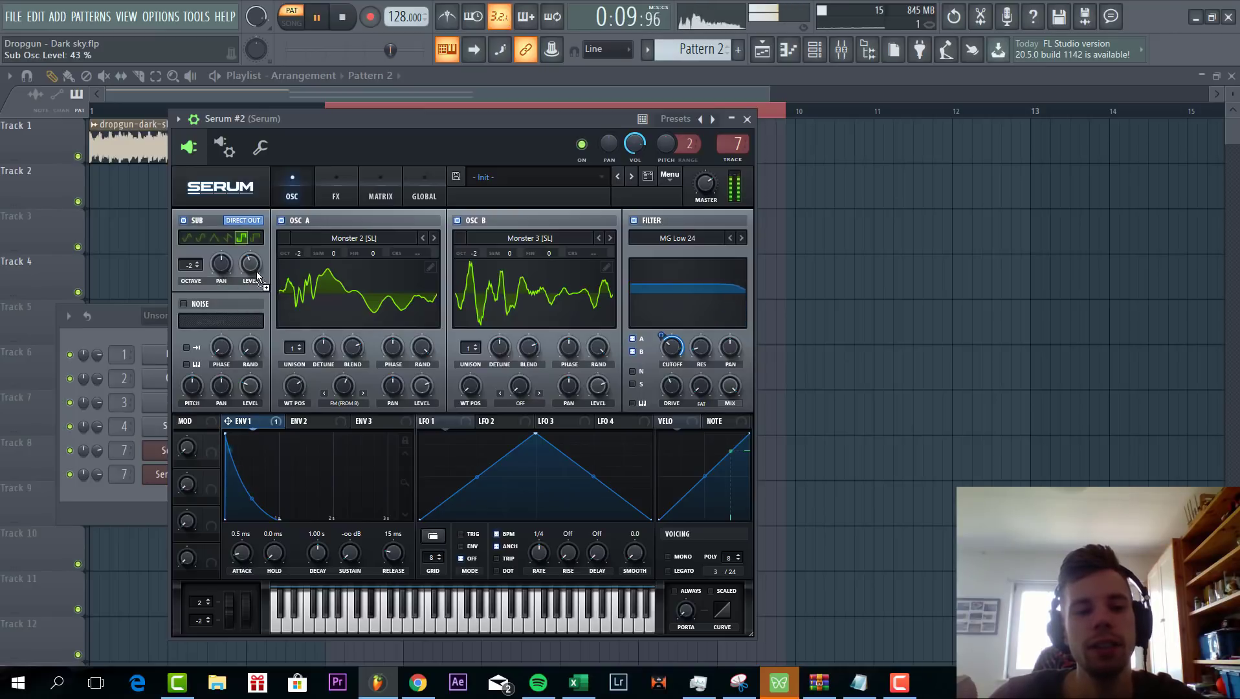
left_click_drag(251, 266, 247, 249)
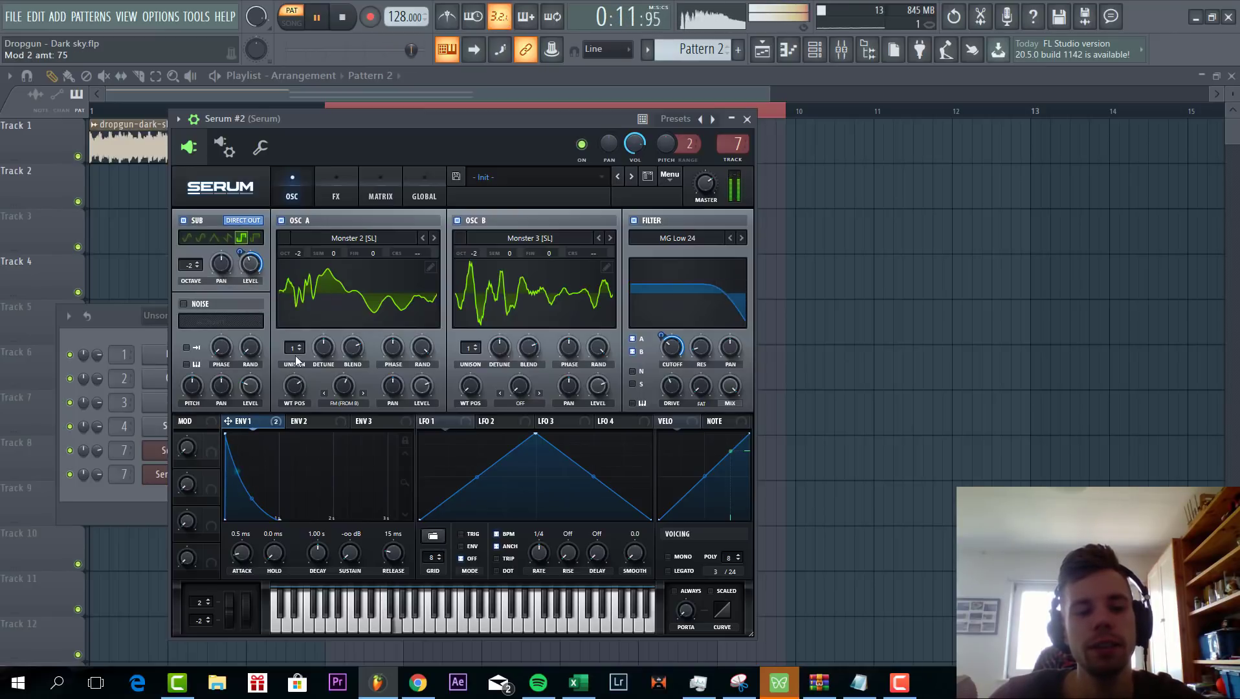
Give Env 3 zero sustain and a 22 ms decay, and route it to master tuning in the modulation matrix with an amount of 20
left_click(363, 424)
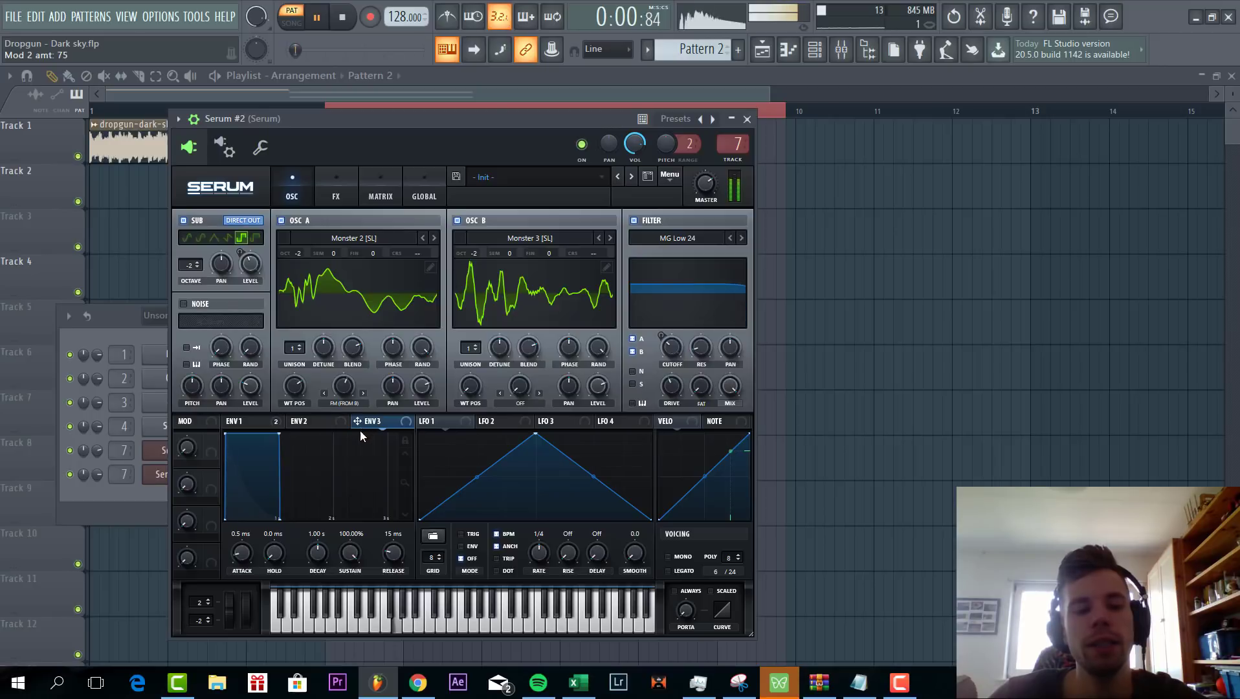
left_click_drag(349, 553, 311, 577)
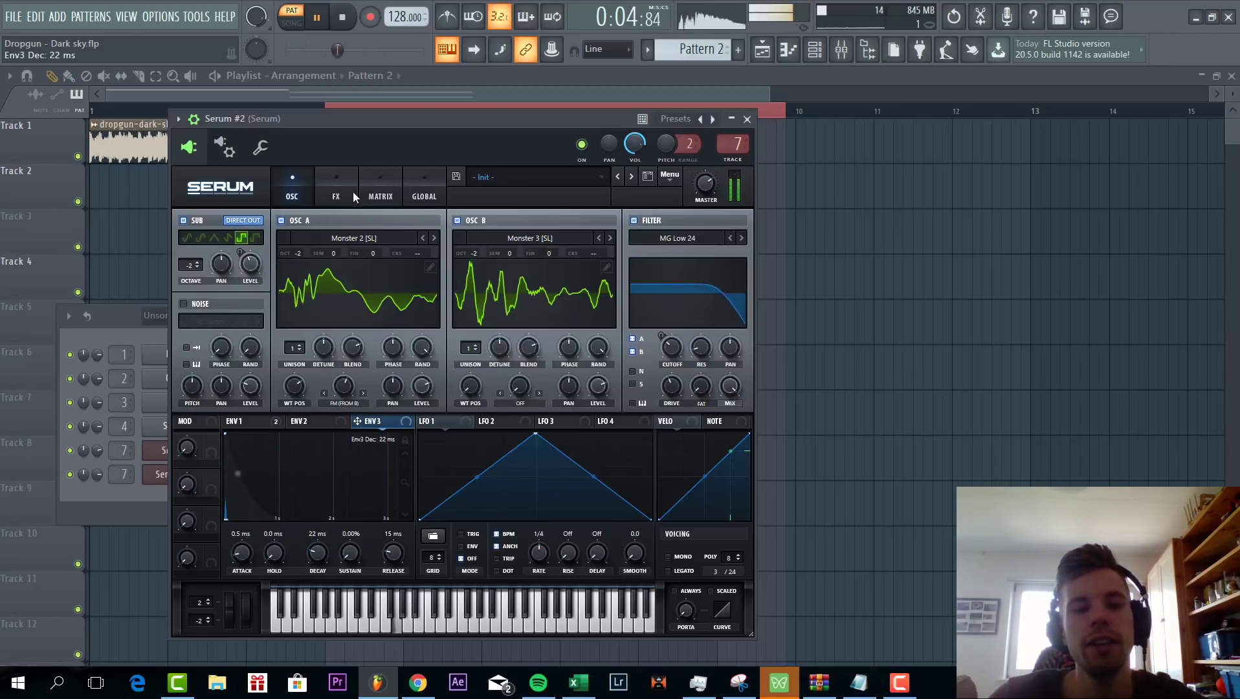
left_click(381, 190)
left_click(195, 282)
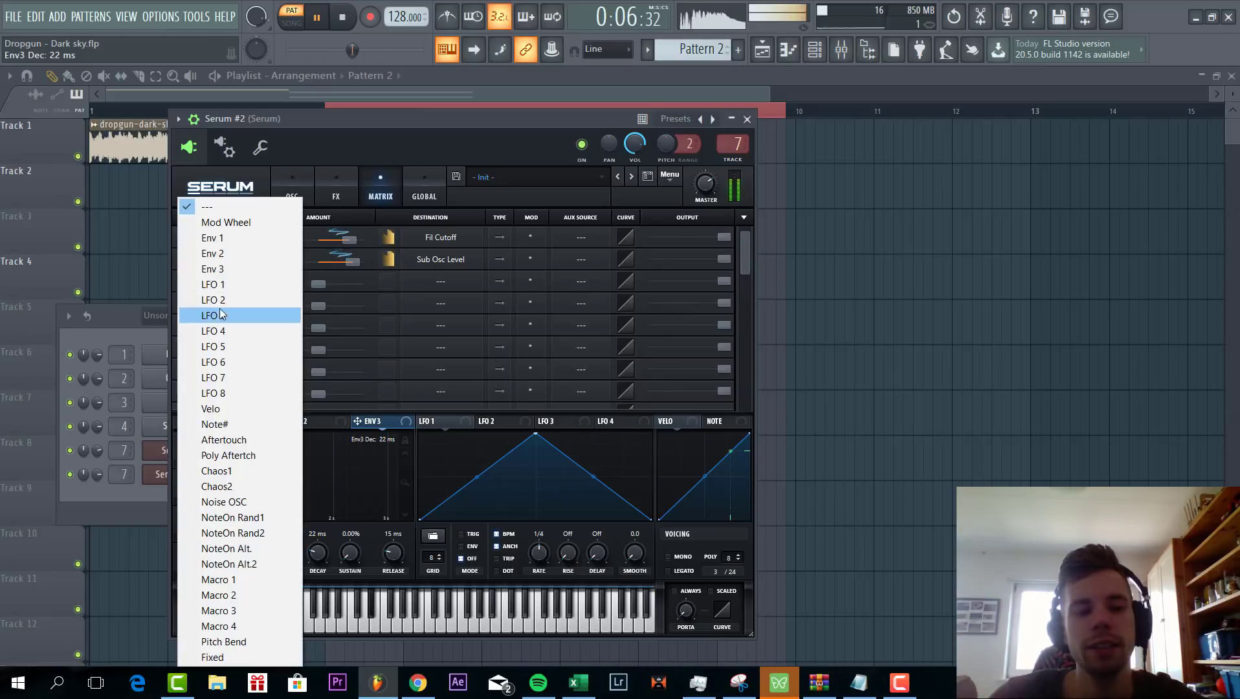
left_click(222, 272)
left_click(429, 279)
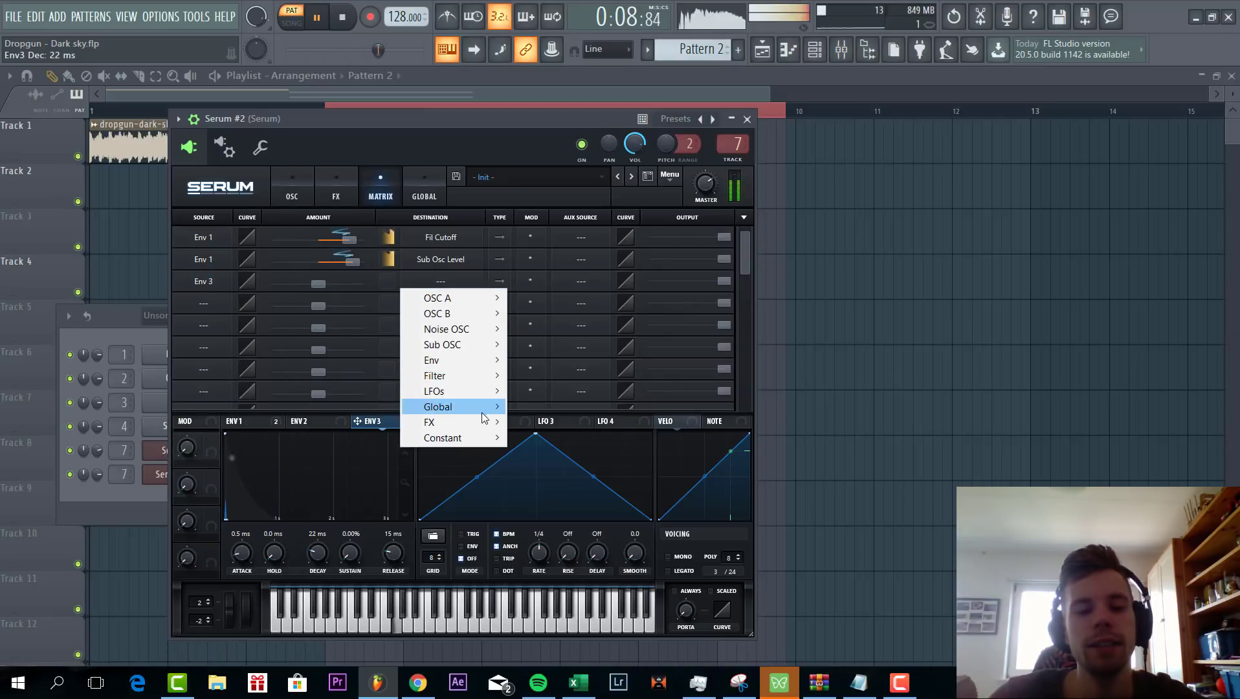
mouse_move(472, 424)
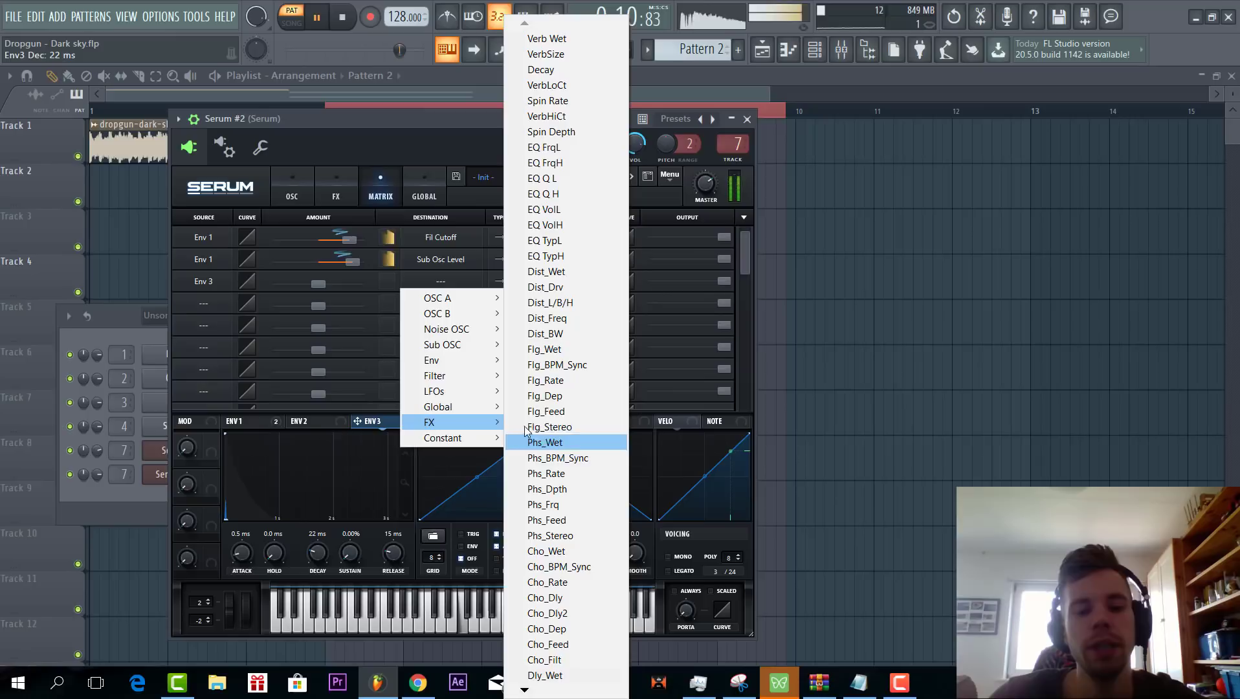
mouse_move(438, 407)
left_click(547, 406)
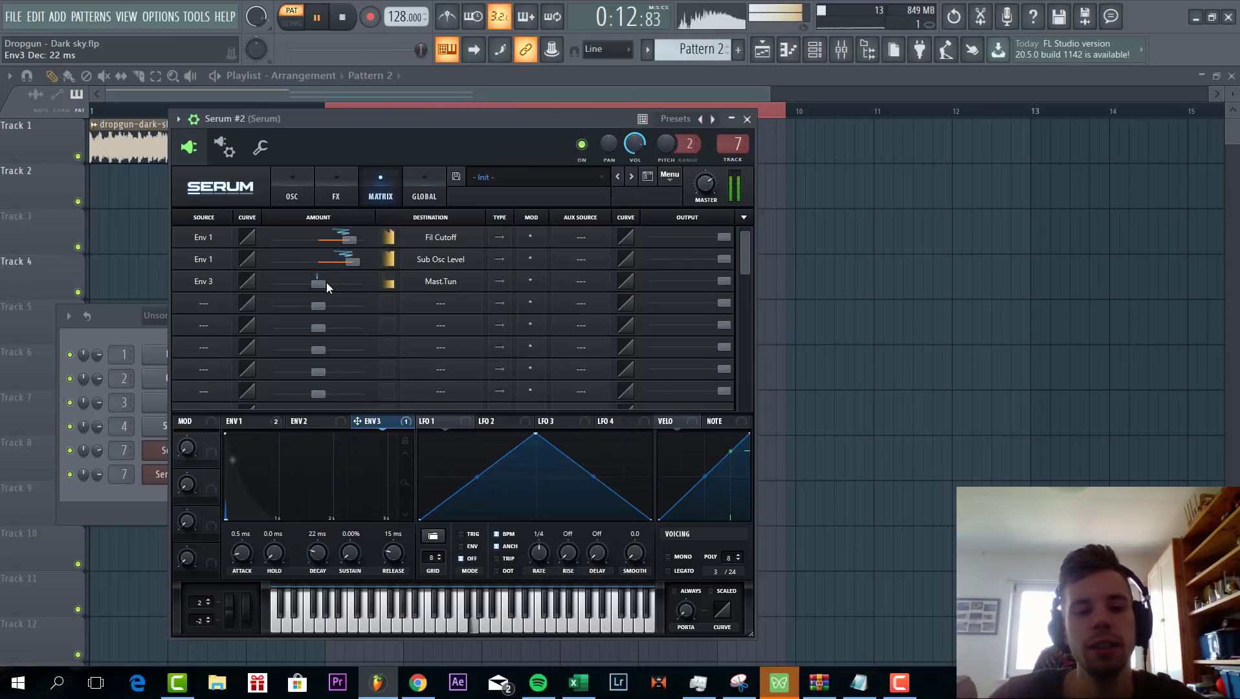
mouse_move(326, 283)
left_mouse_down()
mouse_move(397, 280)
mouse_move(339, 286)
left_mouse_up()
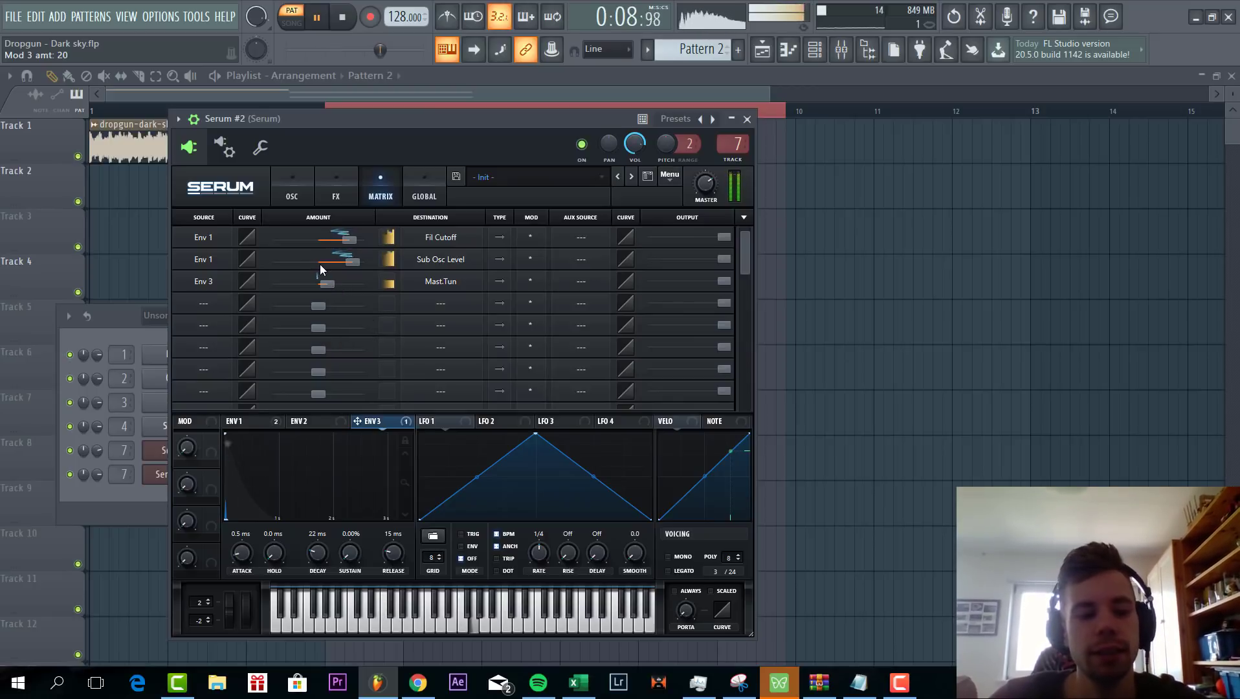
Enable the Hyper/Dimension effect, set the Hyper mix to 22%, and raise the Dimension mix to slightly under half
left_click(334, 183)
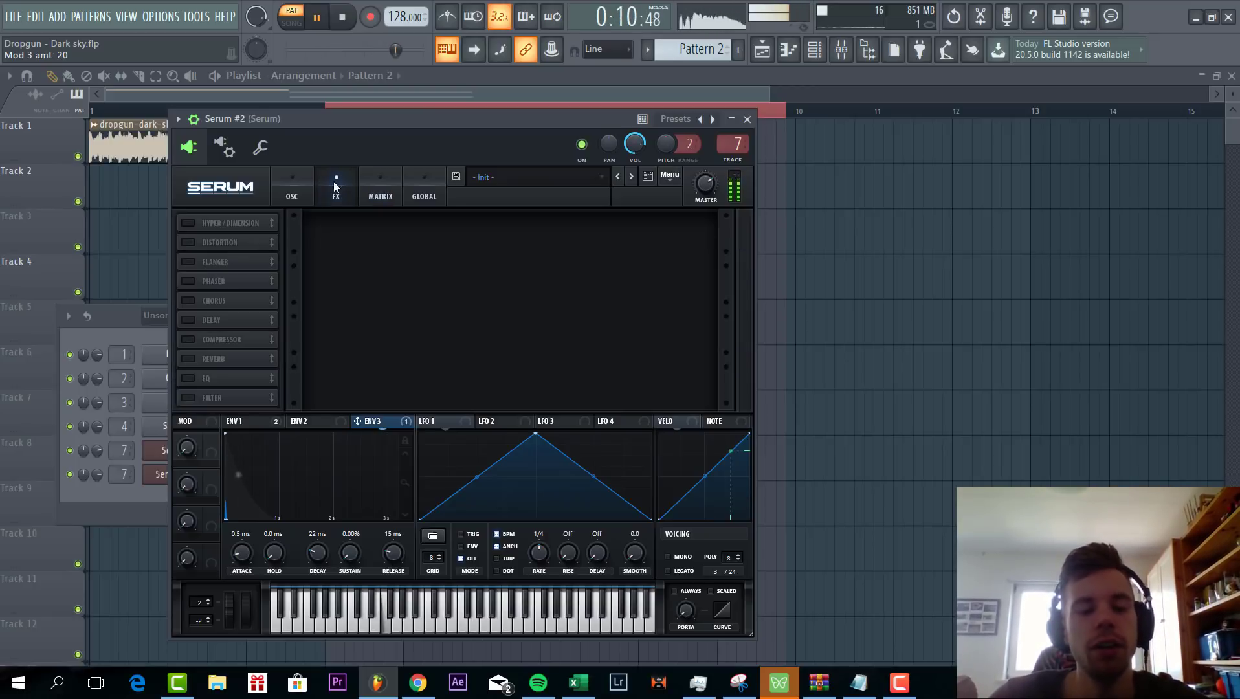
left_click(187, 224)
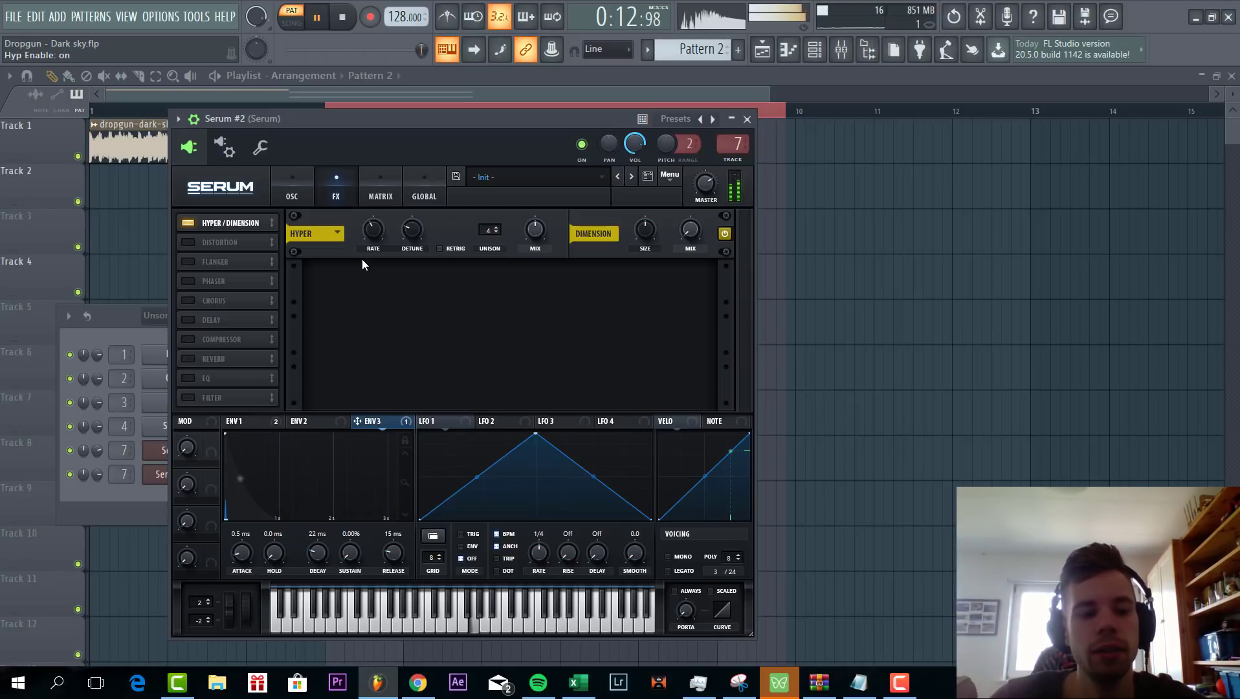
left_click_drag(529, 232, 536, 271)
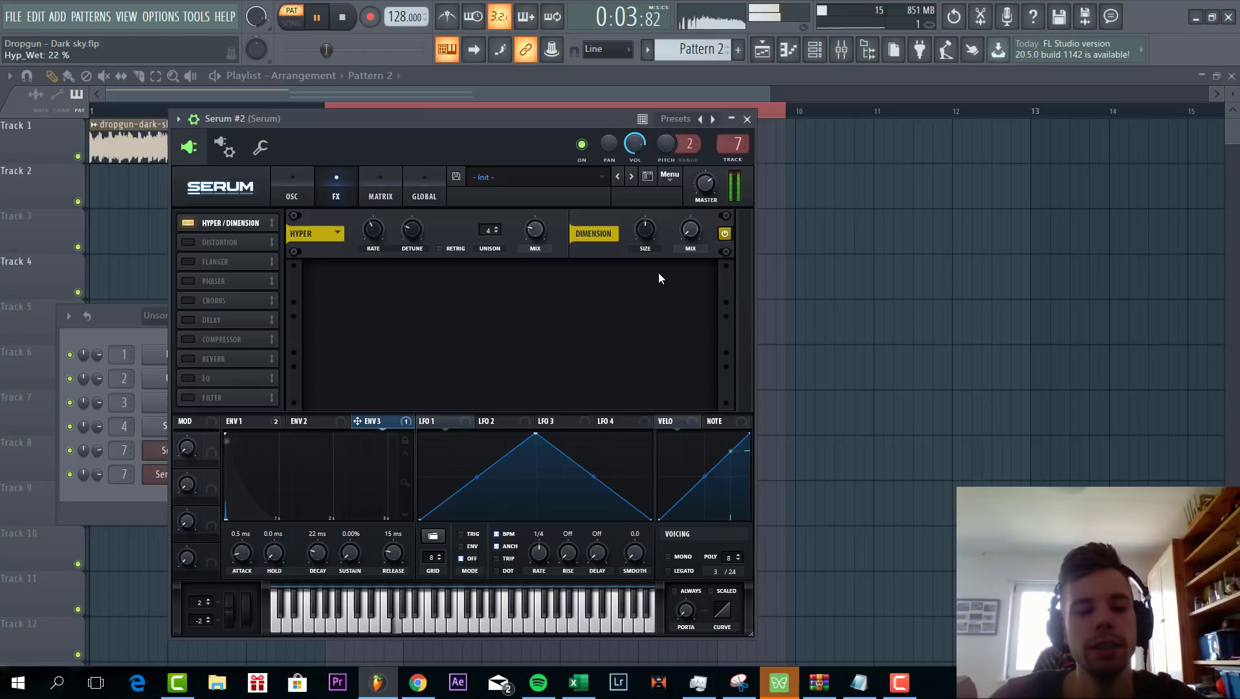
left_click_drag(688, 230, 704, 184)
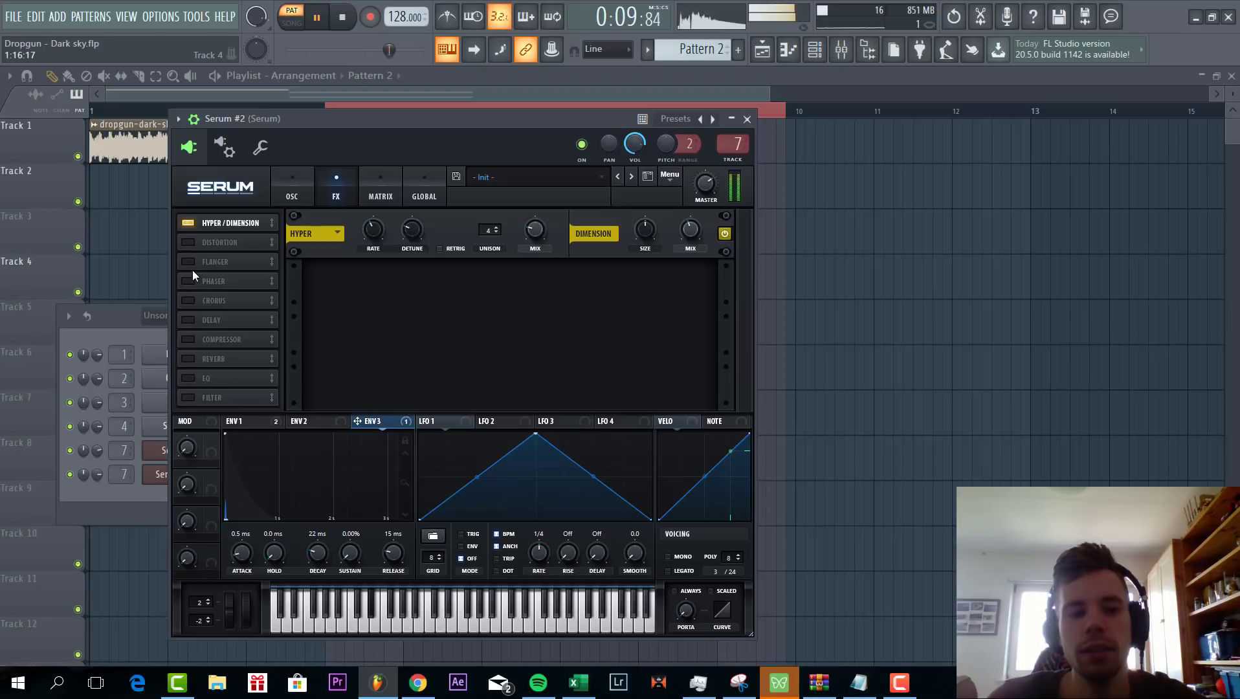
Enable Tube distortion, set its drive to 51%, and modulate the drive with Env 1
left_click(187, 244)
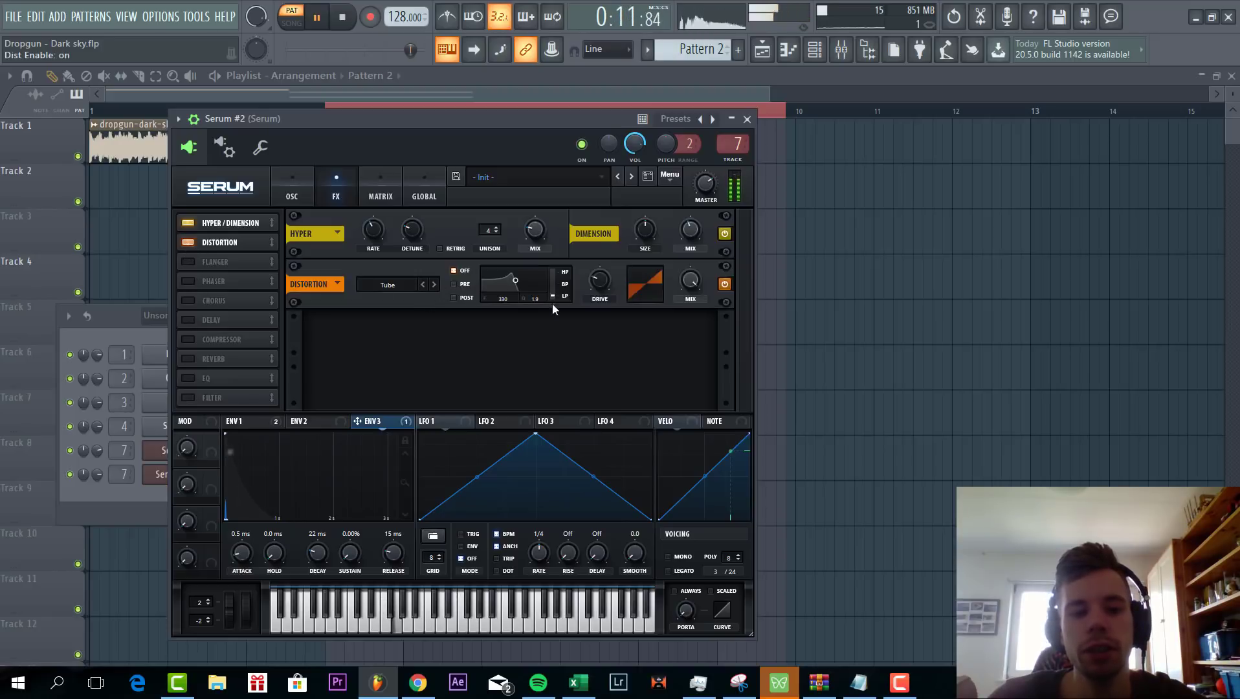
left_click(246, 424)
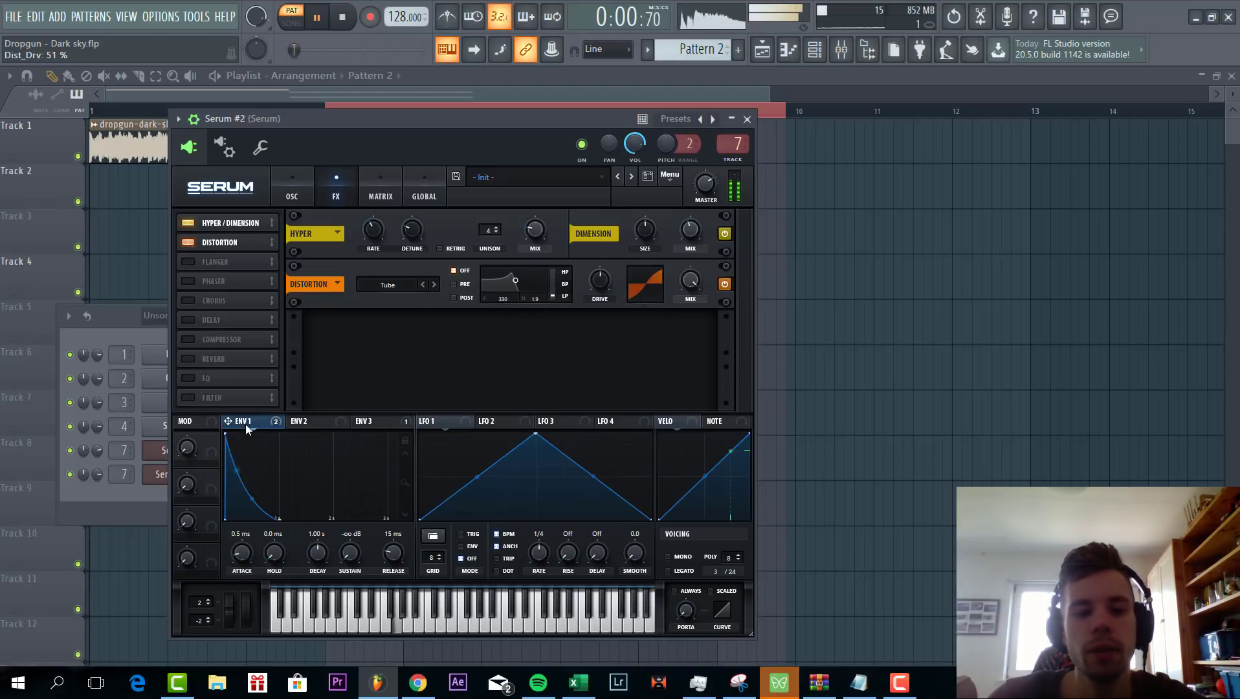
left_click_drag(599, 275, 594, 271)
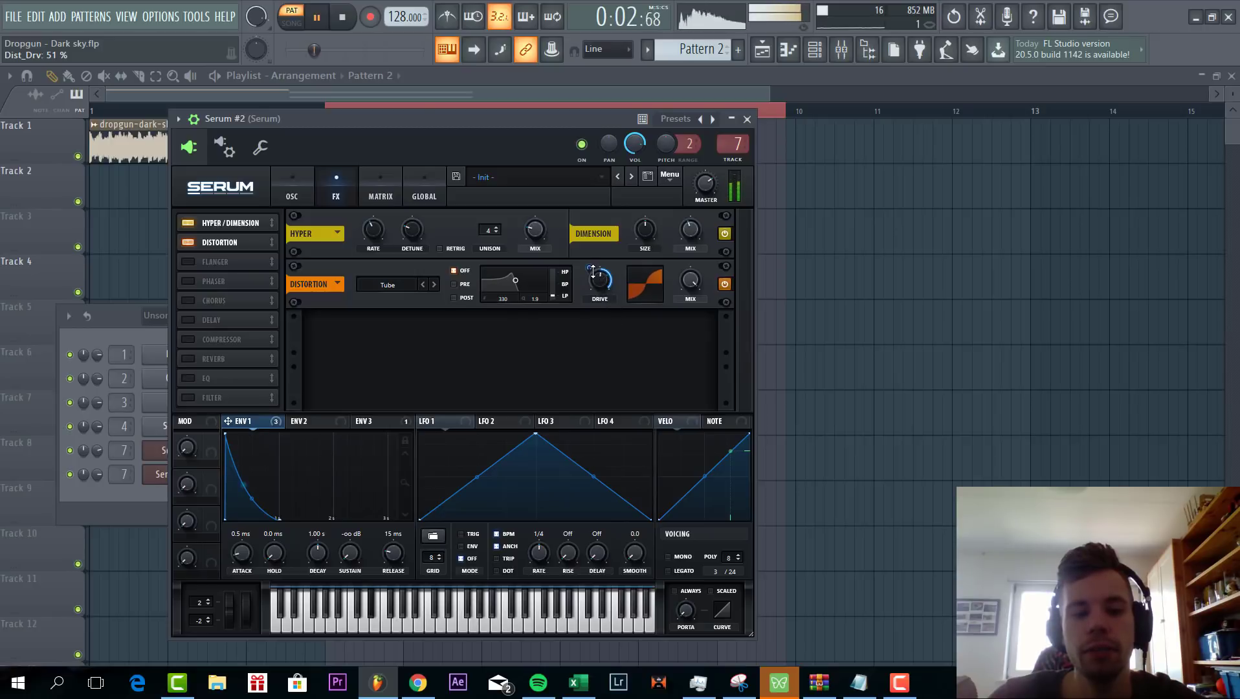
right_click(593, 271)
left_click(456, 344)
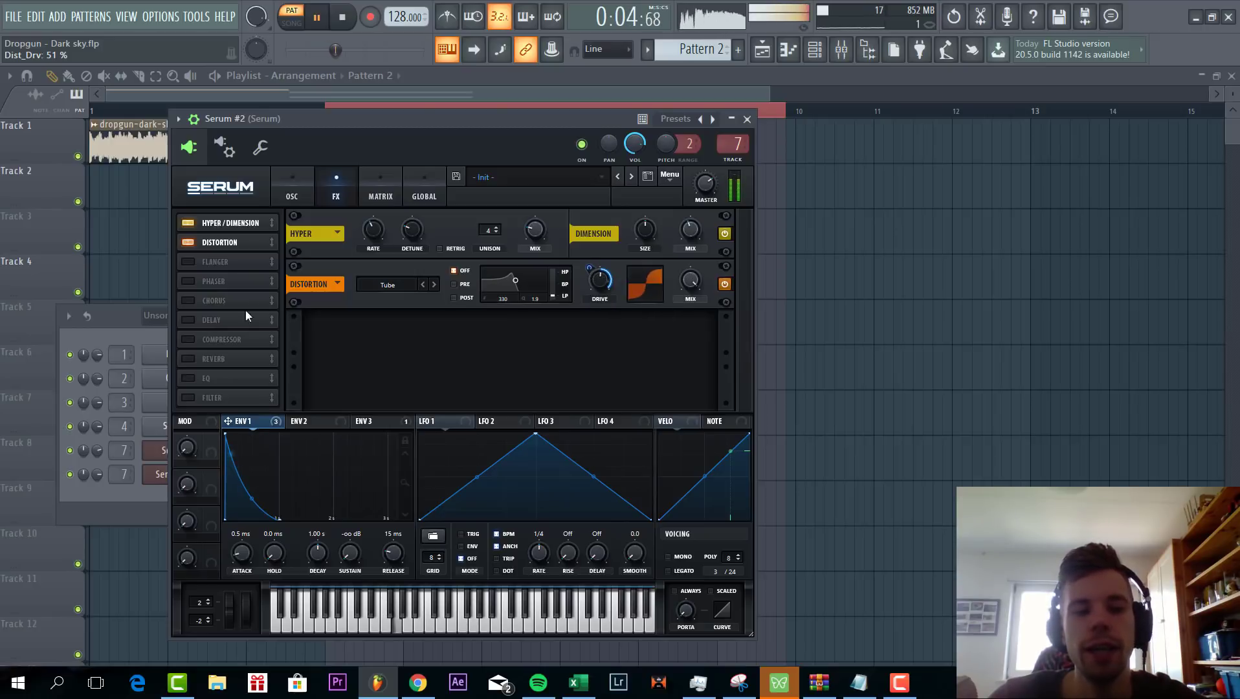
Enable the compressor in multiband mode with 12.4 dB gain, and set the master volume to 64%
left_click(188, 340)
left_click(565, 349)
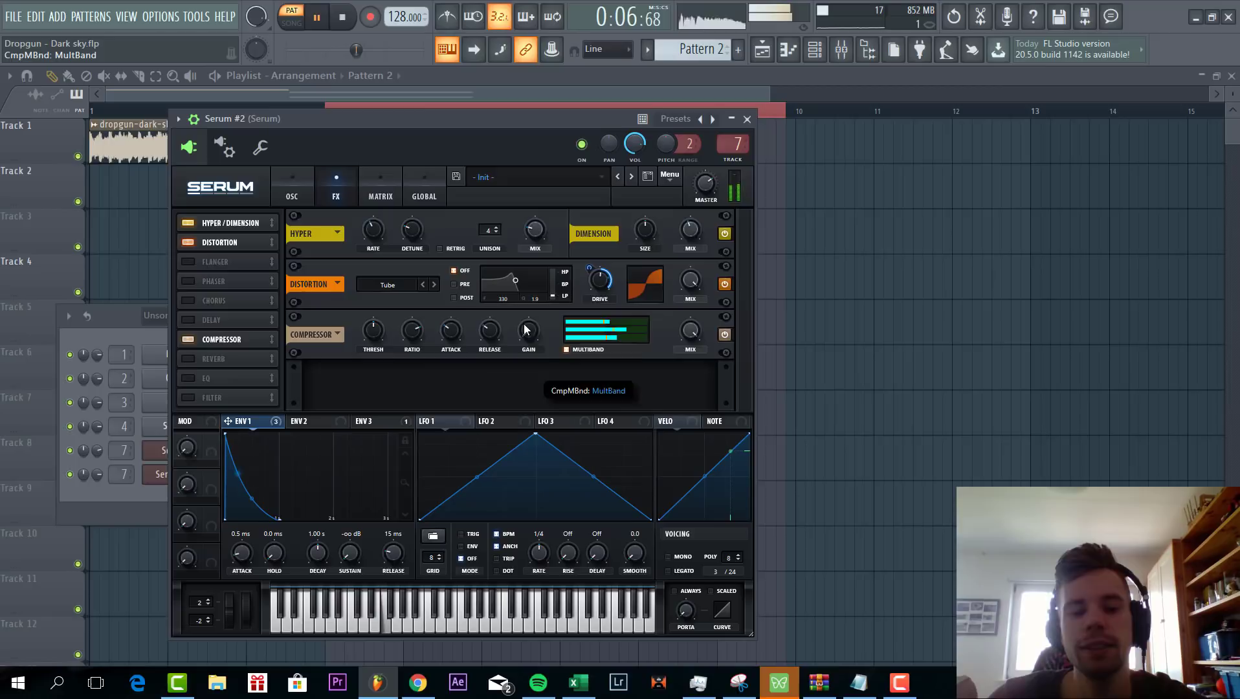
left_click_drag(525, 330, 534, 293)
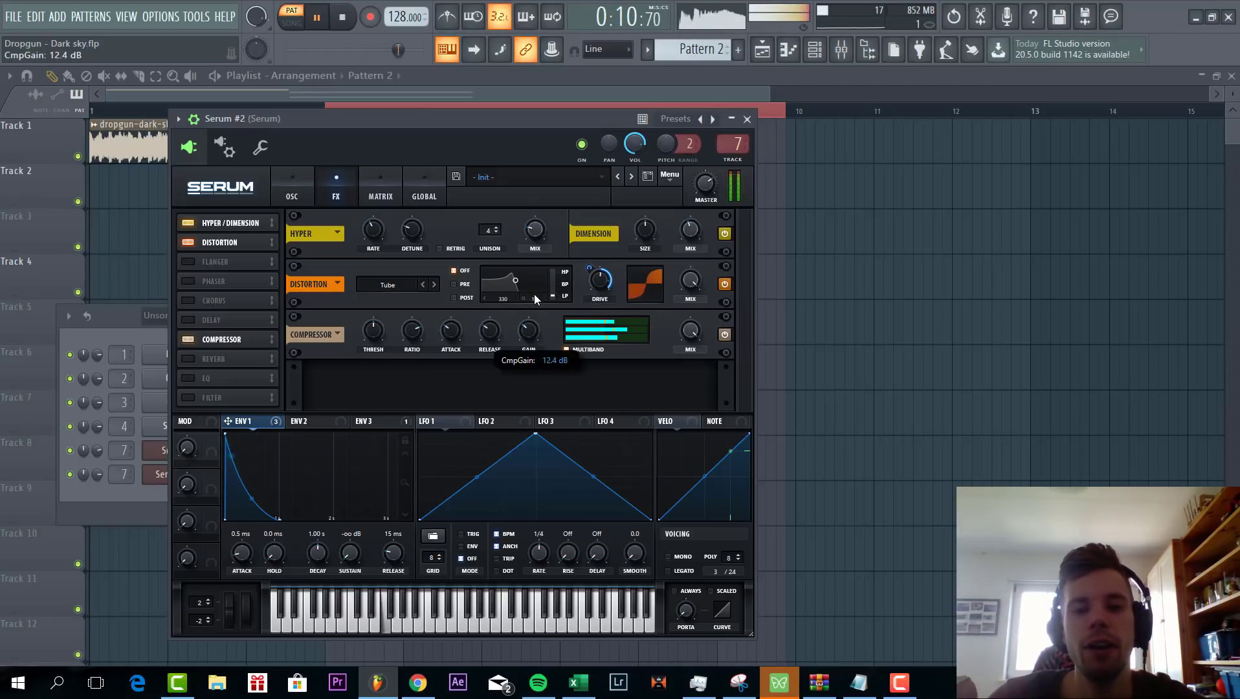
left_click_drag(711, 180, 711, 181)
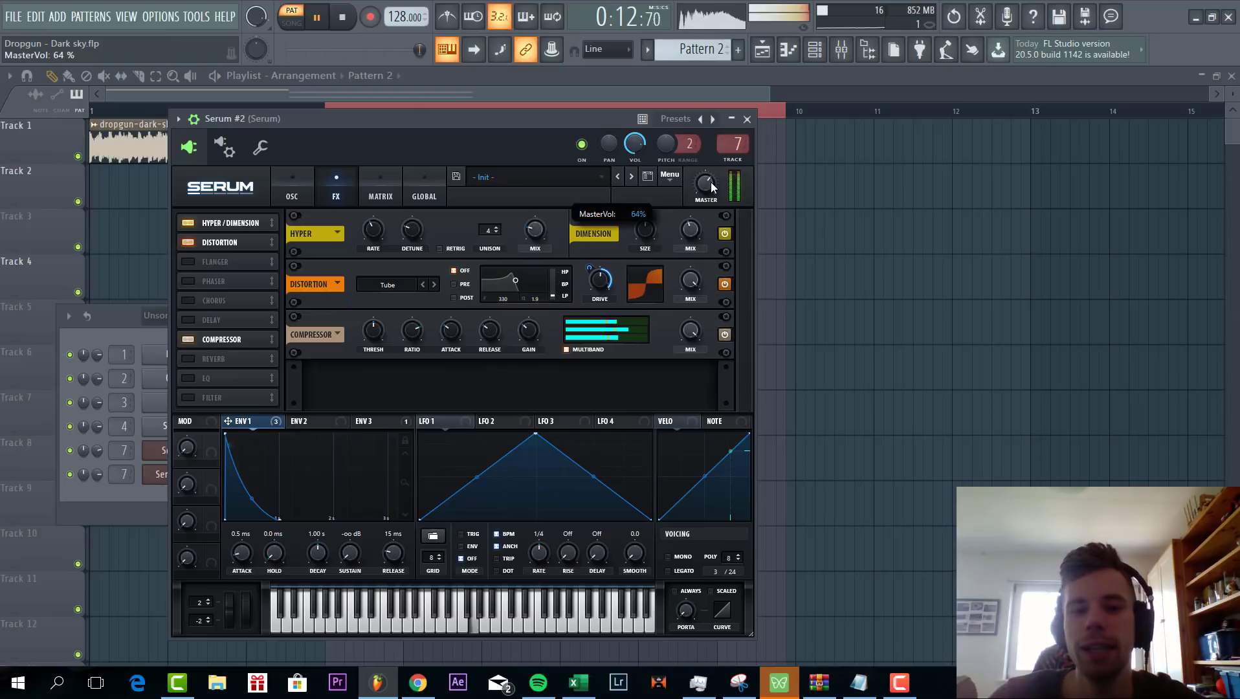
Close the synth and play the arrangement in song mode to hear the lead and bass patterns together, stopping playback when done
left_click(857, 362)
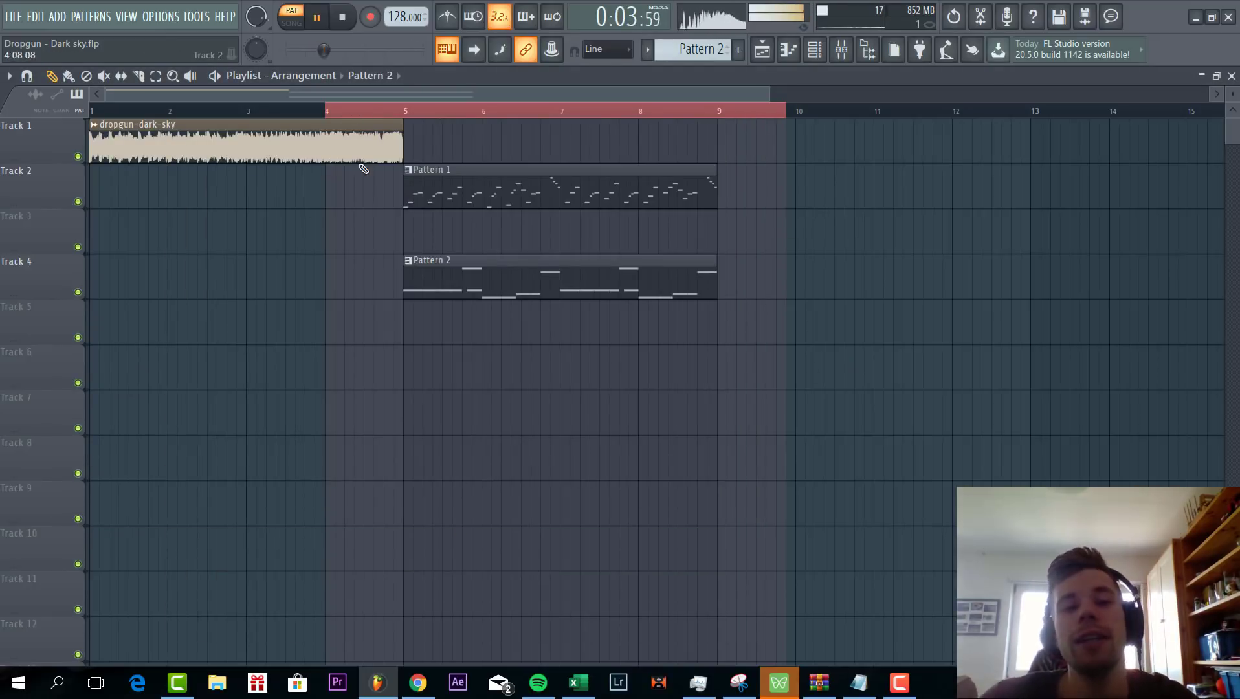
key("l")
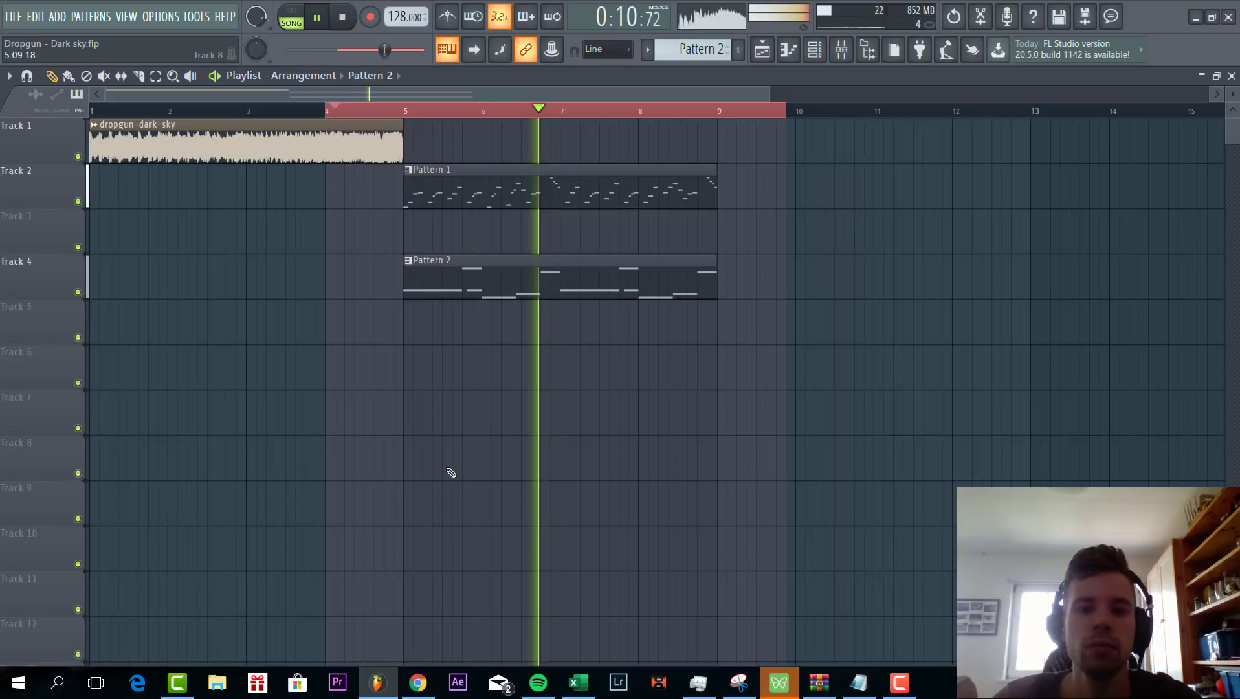
key("space")
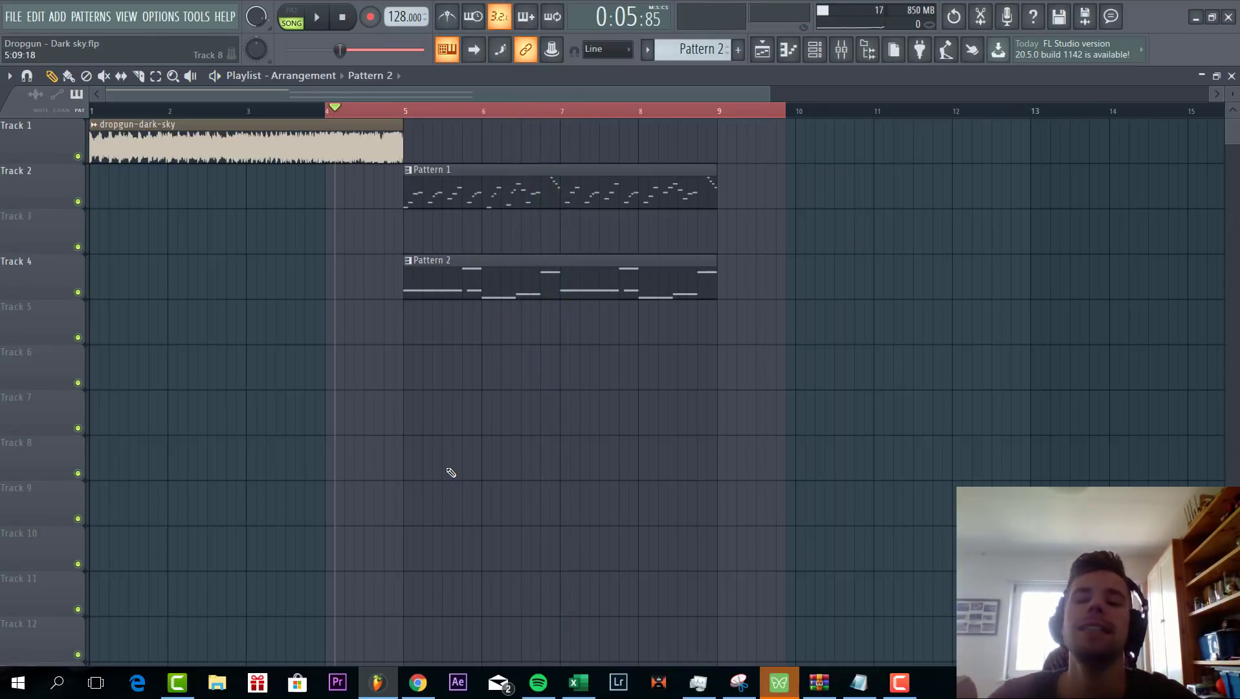